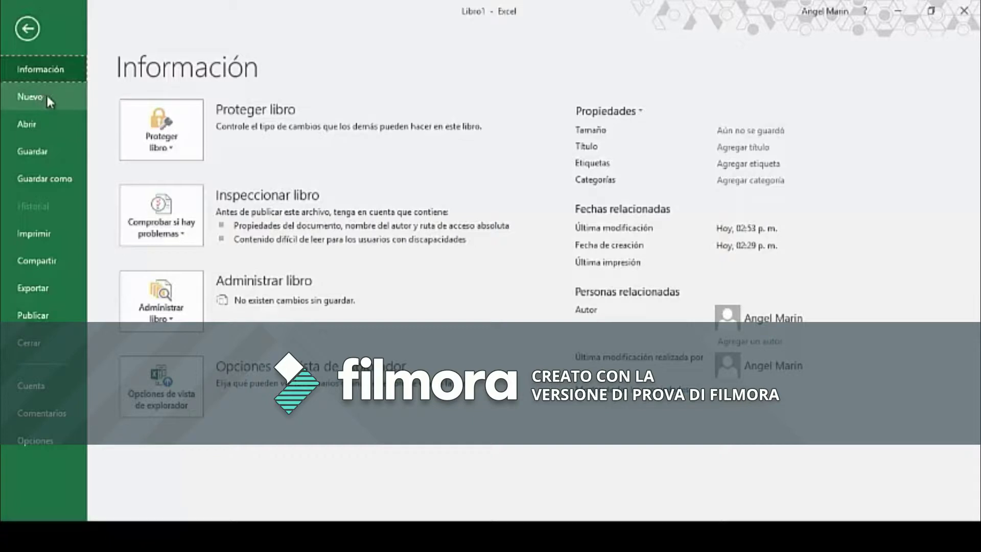
Return to the worksheet and select cell B2 by entering its cell reference.
left_click(24, 30)
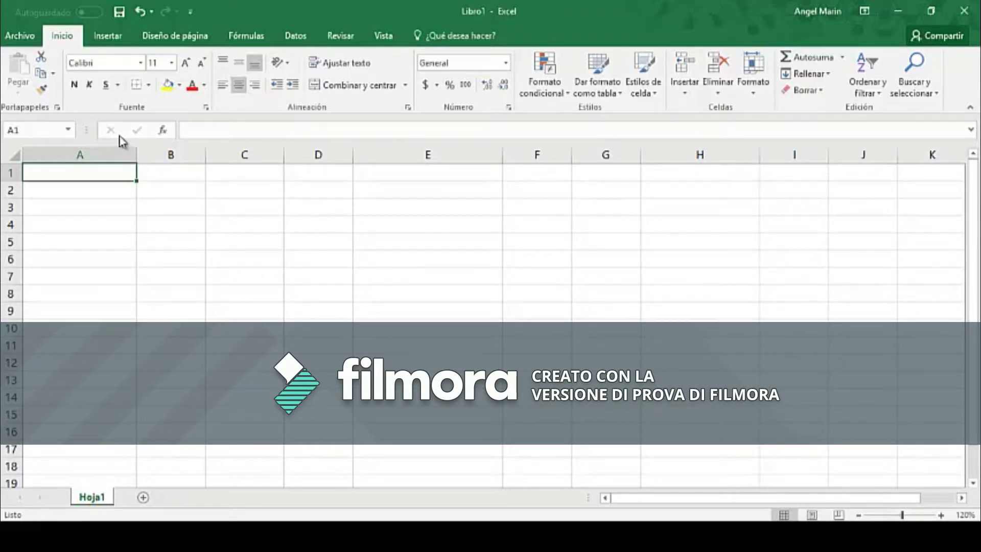
left_click(240, 81)
left_click(28, 132)
key("BackSpace")
type("B2")
key("Return")
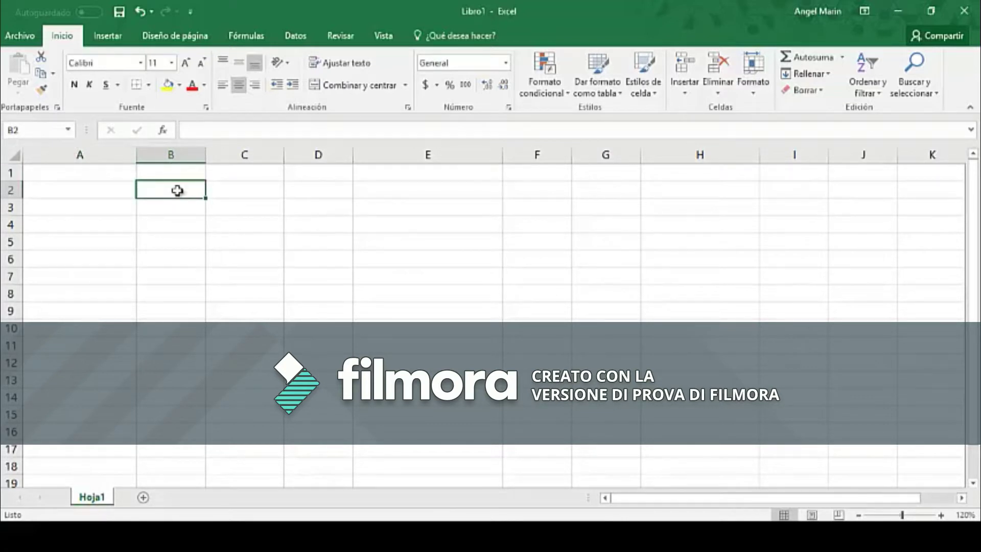
Extend the entered reference to B2:A1 to select that block of cells.
left_click(36, 131)
left_click(36, 131)
type(":A1")
key("Return")
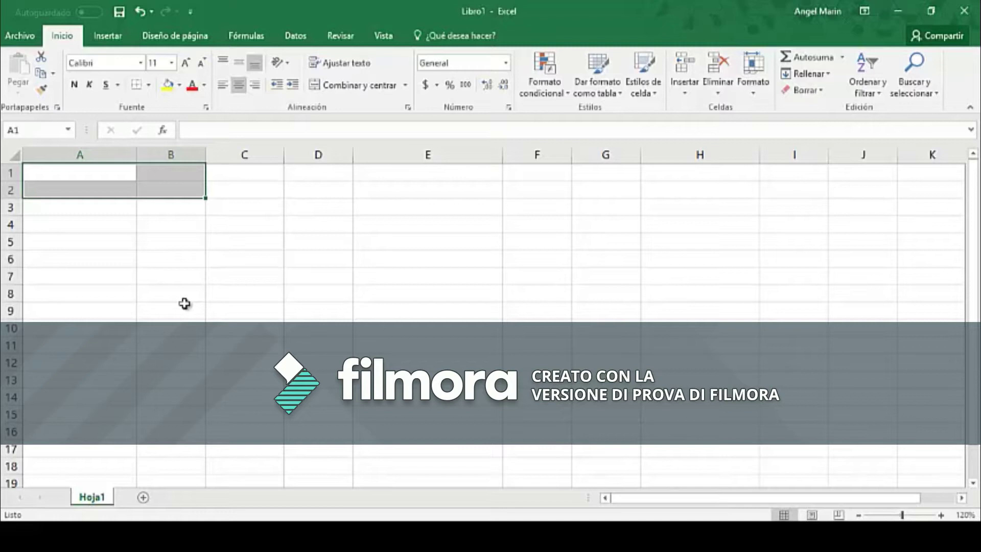
Enter 2+2 in cell A1 through the formula bar.
left_click(184, 129)
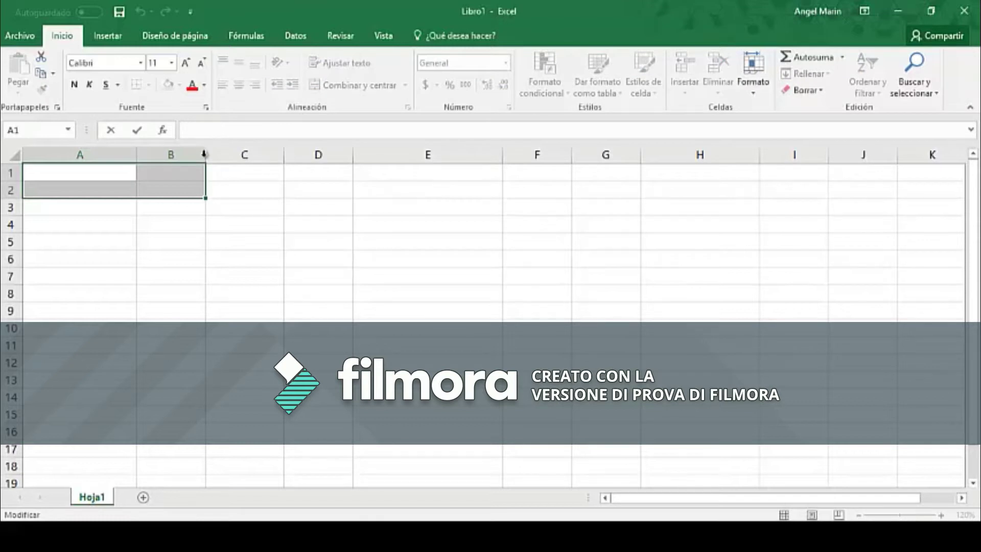
left_click(220, 173)
left_click(106, 174)
left_click(196, 127)
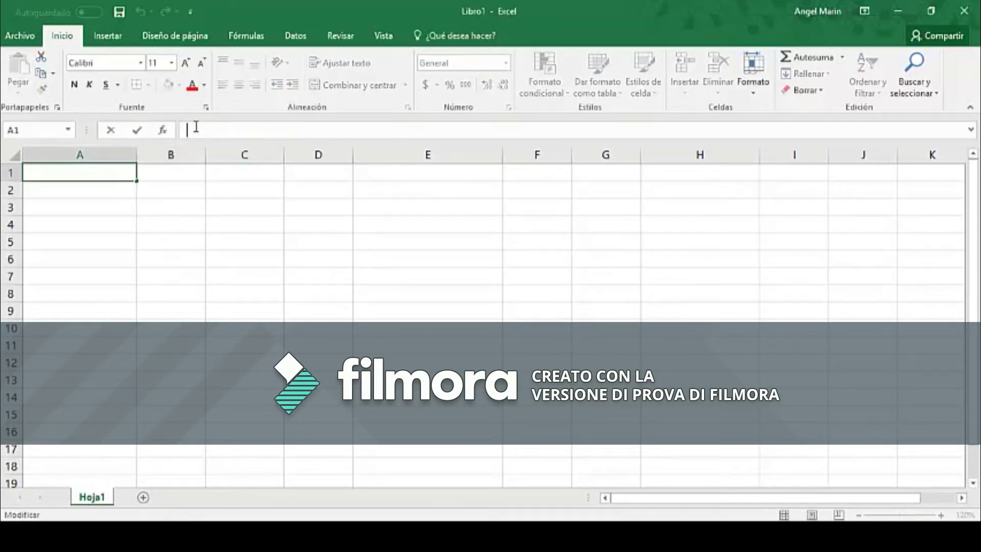
type("2+2")
key("Return")
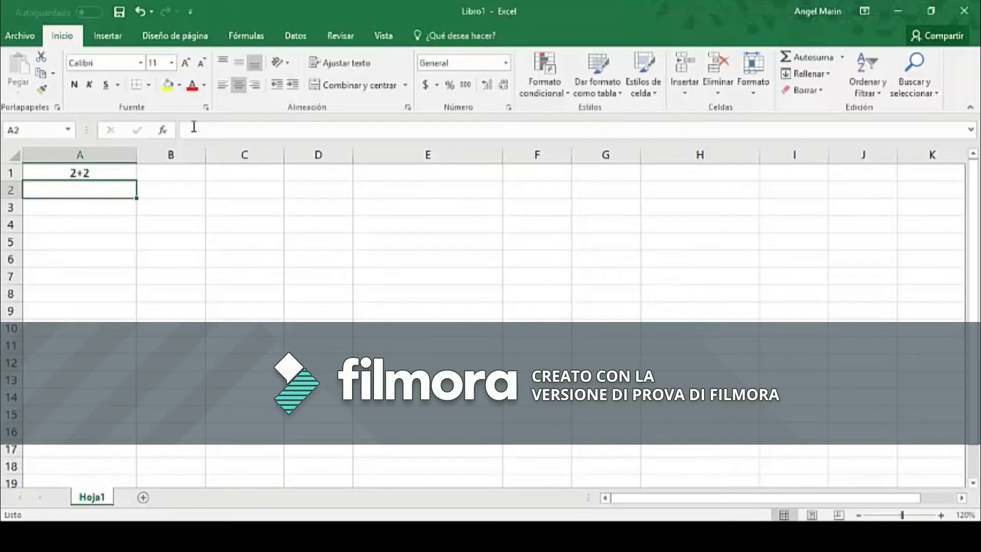
Browse the recently used functions in the Insert Function dialog for cell B1 and close it without inserting any.
key("Up")
key("Right")
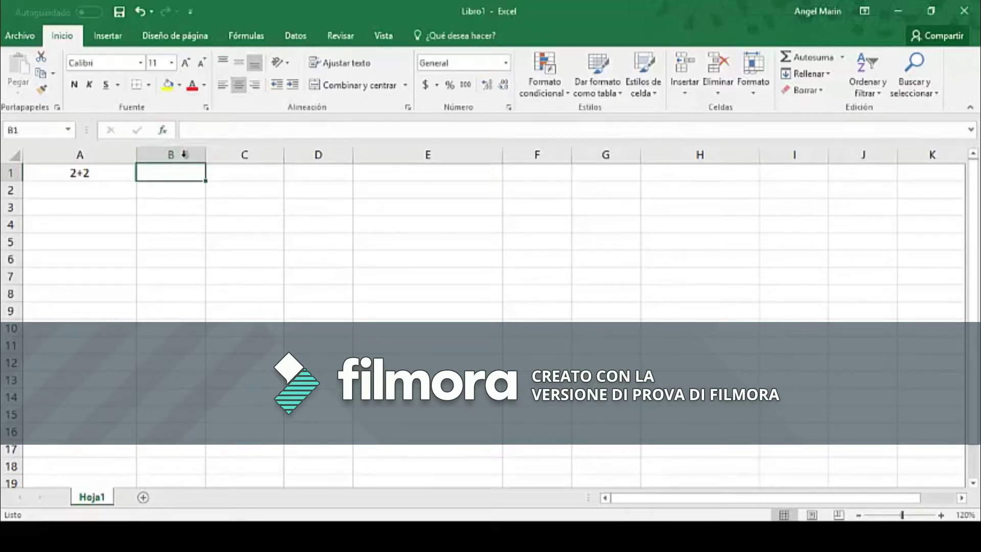
left_click(166, 132)
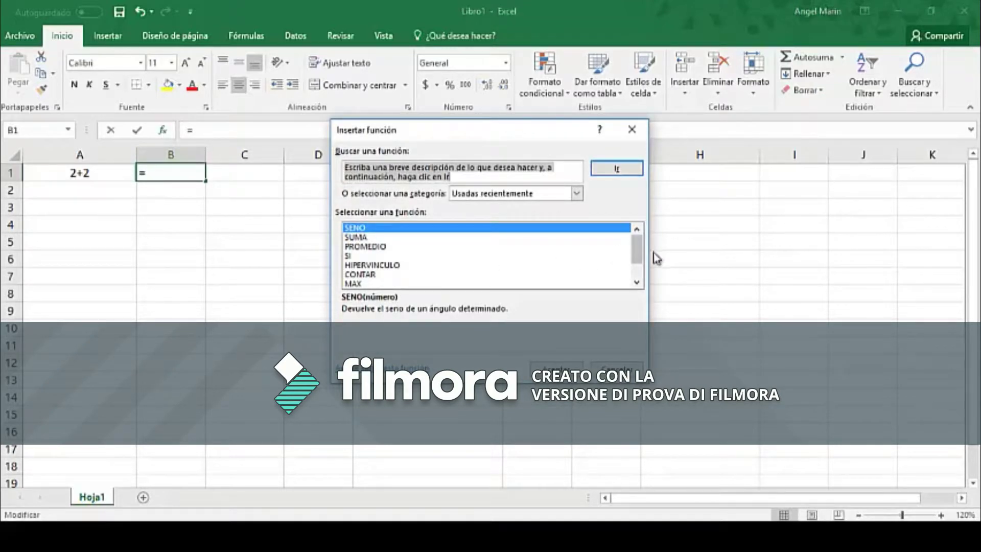
scroll(641, 263, "down", 1)
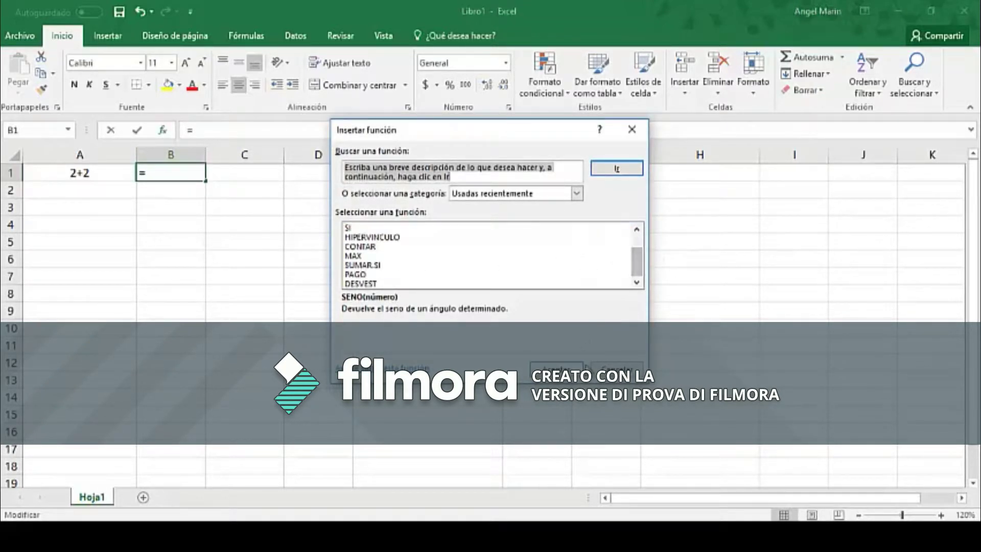
left_click(618, 368)
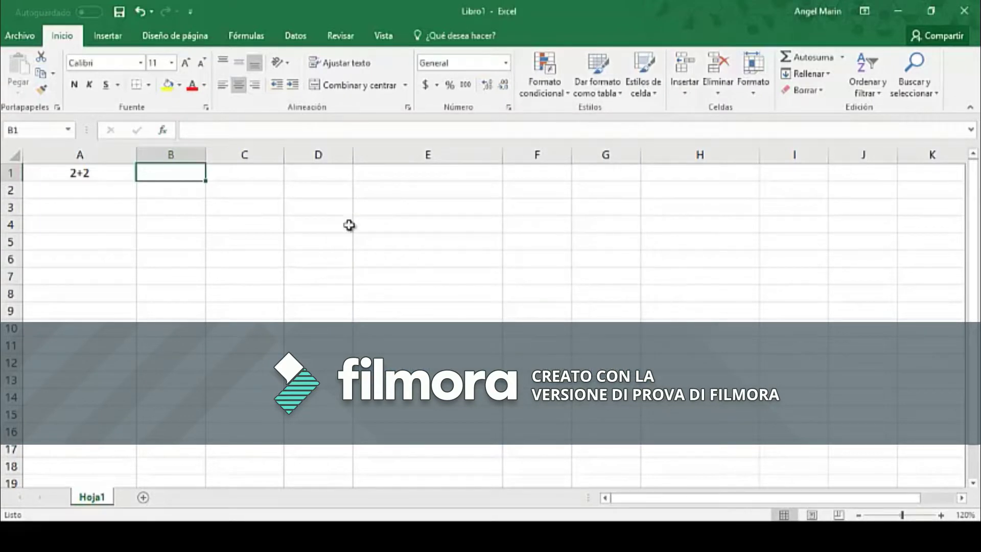
Clear the contents of cell A1.
left_click(64, 173)
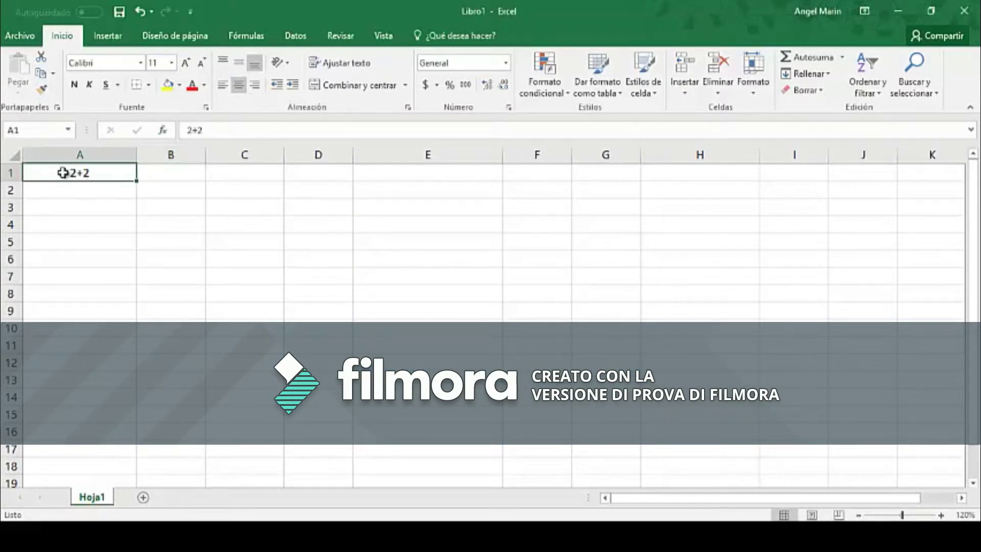
key("BackSpace")
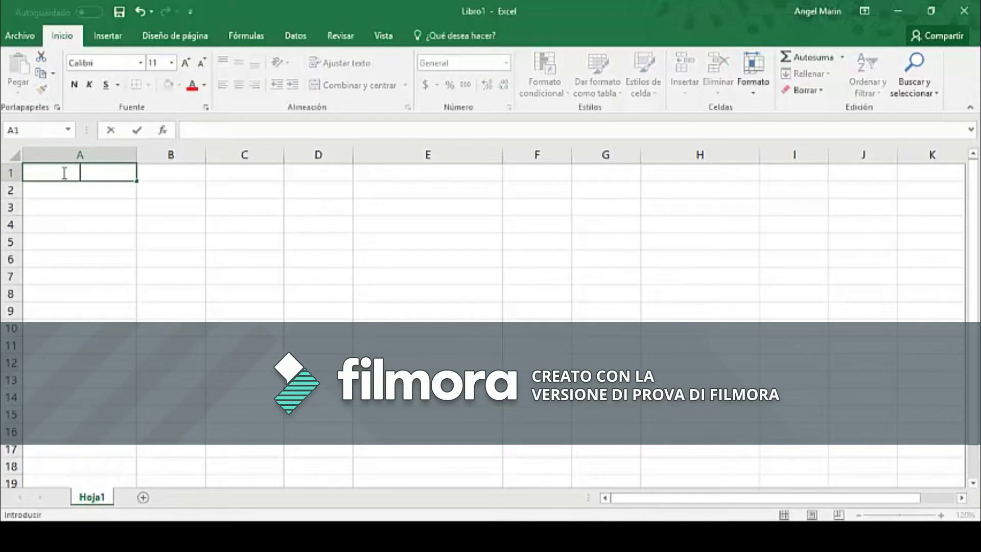
Select entire row 2, entire row 1 and entire row 2 again, one at a time.
left_click(9, 191)
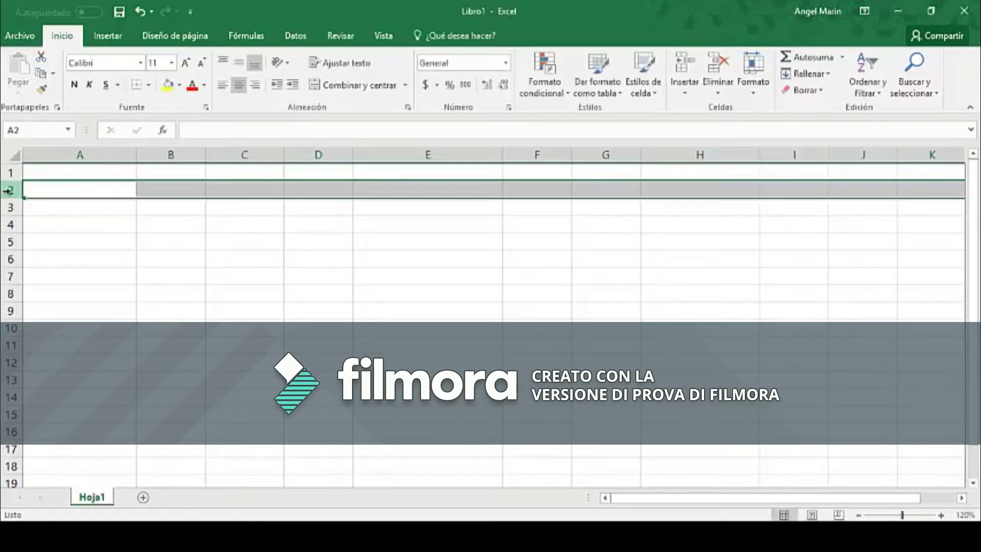
left_click(9, 173)
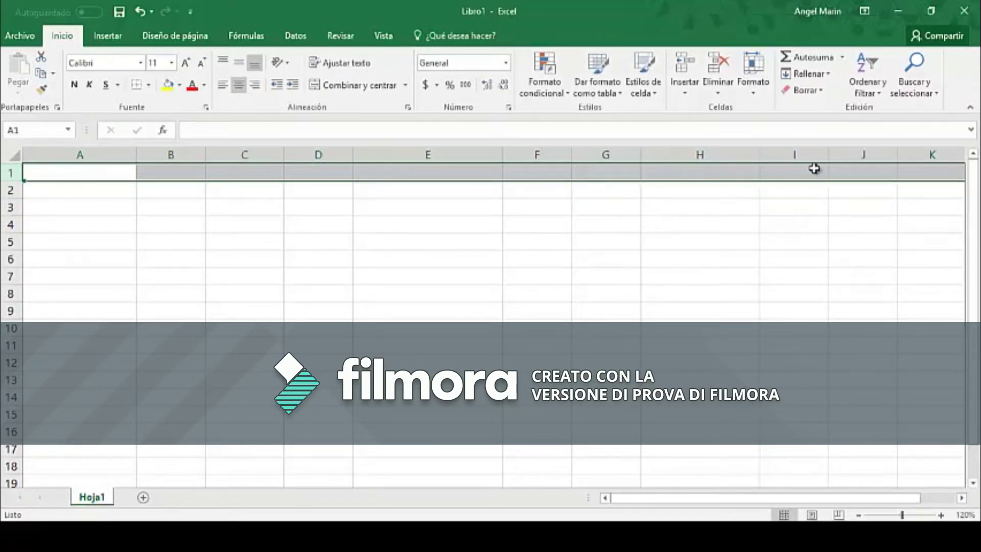
left_click(11, 191)
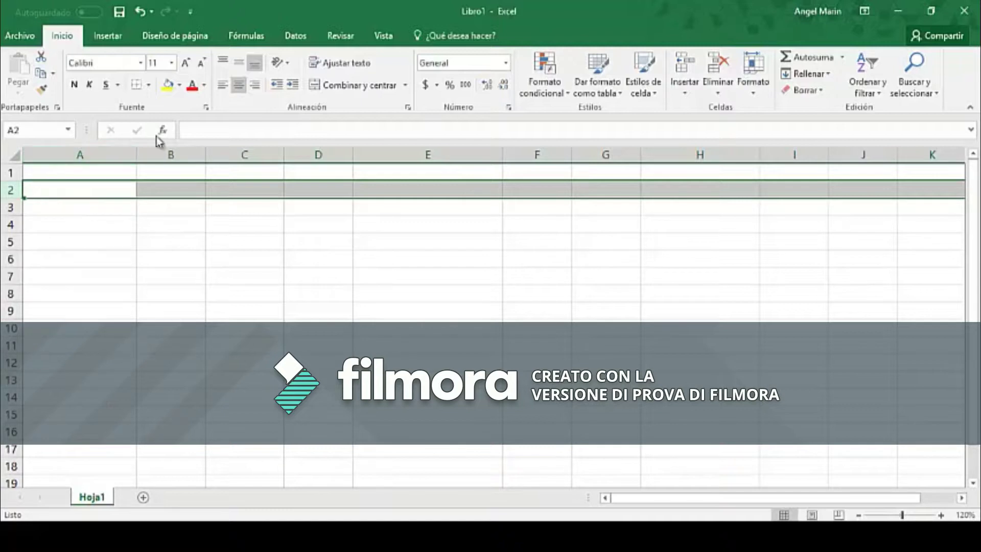
Select entire column A, entire column B and entire column A again, one at a time.
left_click(114, 154)
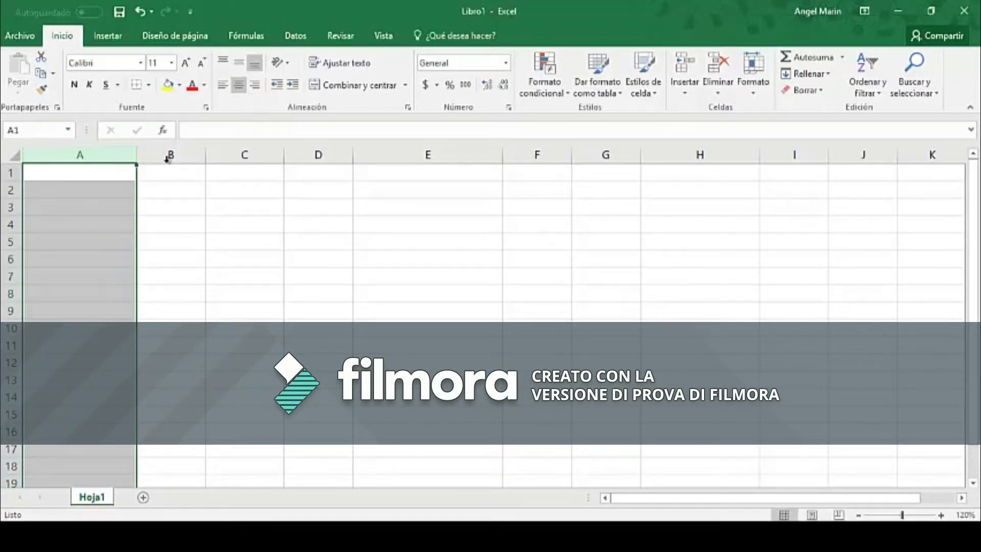
left_click(197, 155)
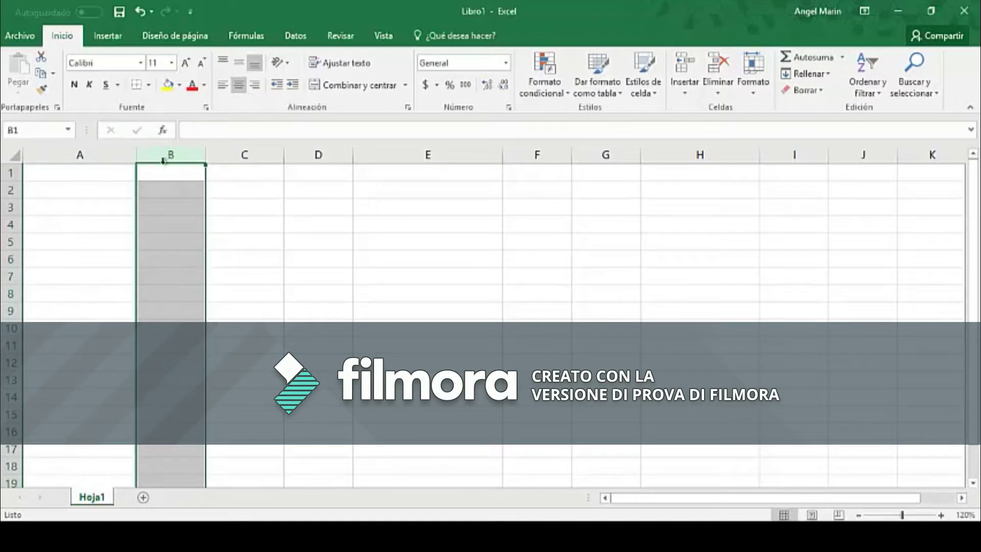
left_click(80, 158)
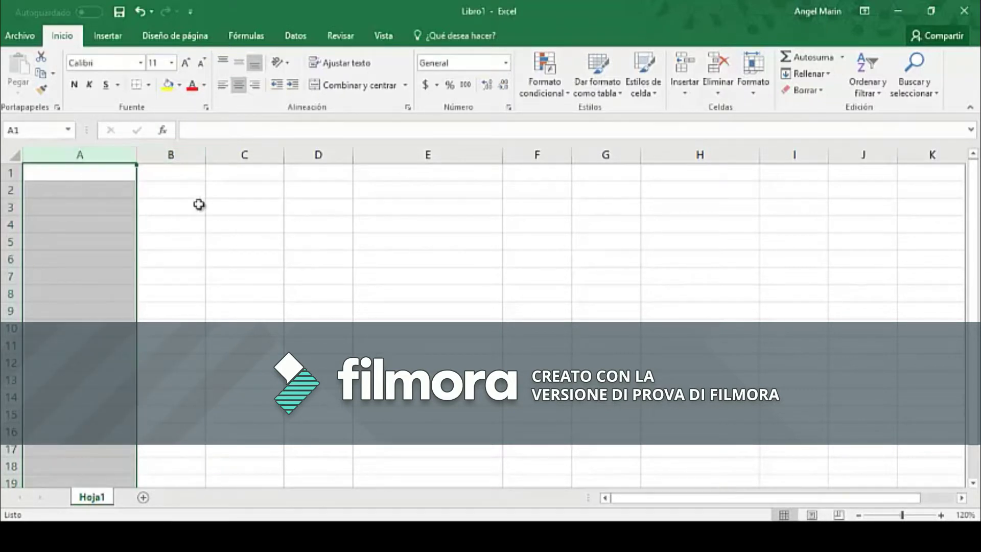
Select the individual cells B3, A1, B2 and B4 one after another.
left_click(200, 206)
left_click(76, 166)
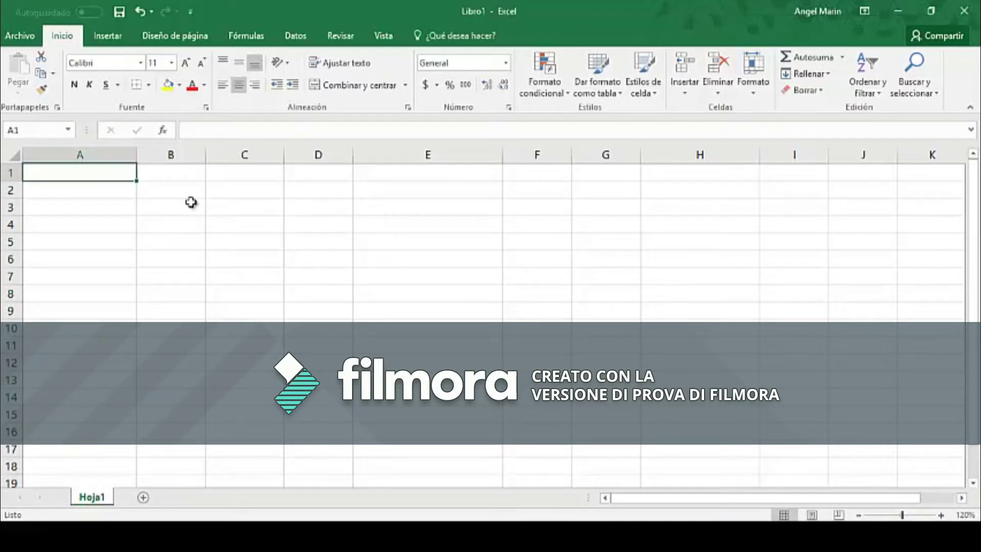
left_click(156, 191)
left_click(170, 227)
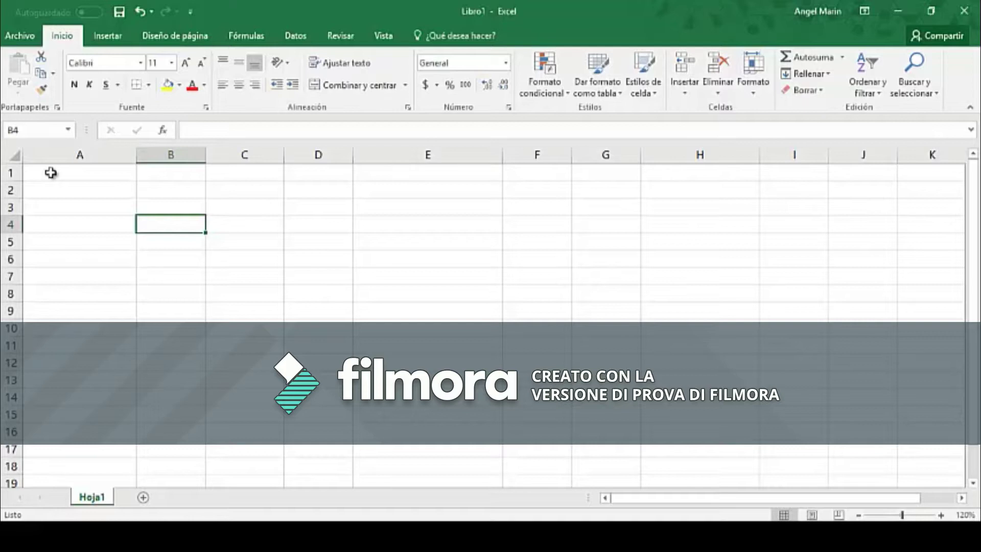
Select the ranges A1:E10 and A1:E1 and the whole sheet in turn, ending on cell A4.
mouse_move(56, 170)
left_mouse_down()
mouse_move(79, 199)
mouse_move(446, 323)
left_mouse_up()
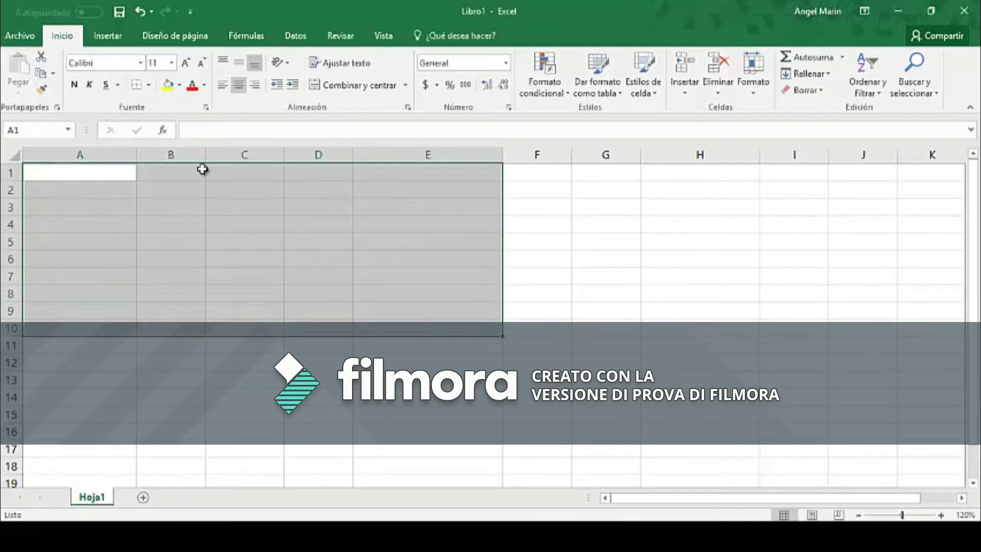
left_click(111, 170)
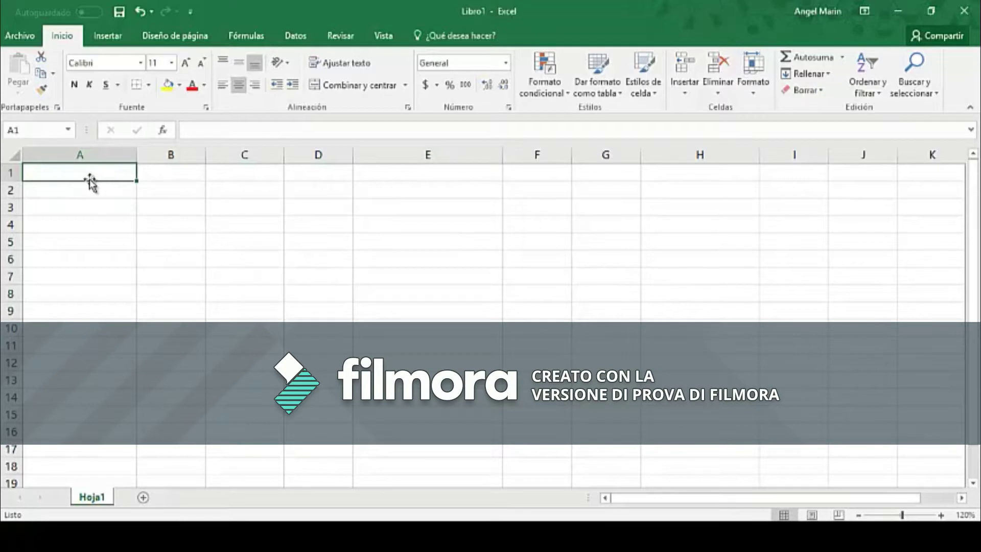
left_click_drag(79, 175, 427, 174)
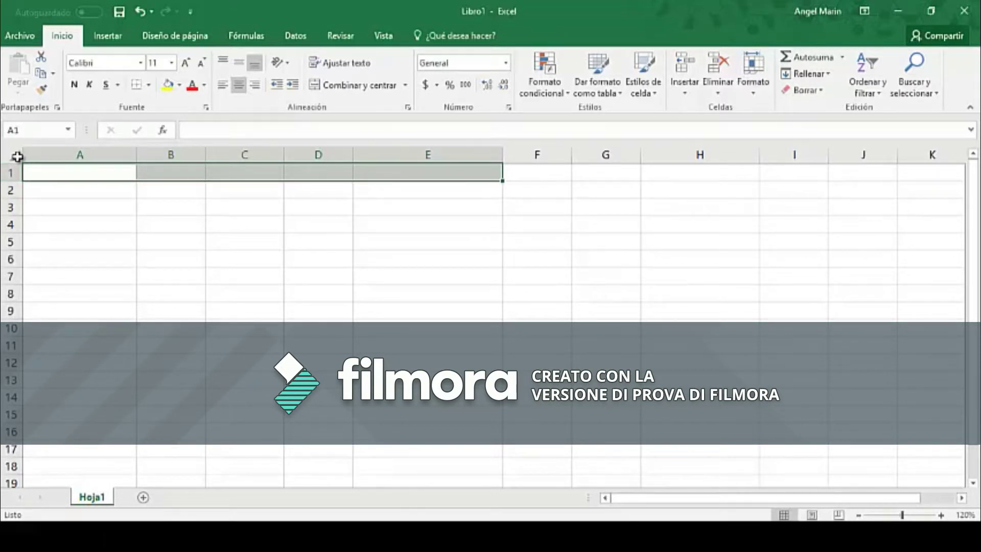
left_click(17, 156)
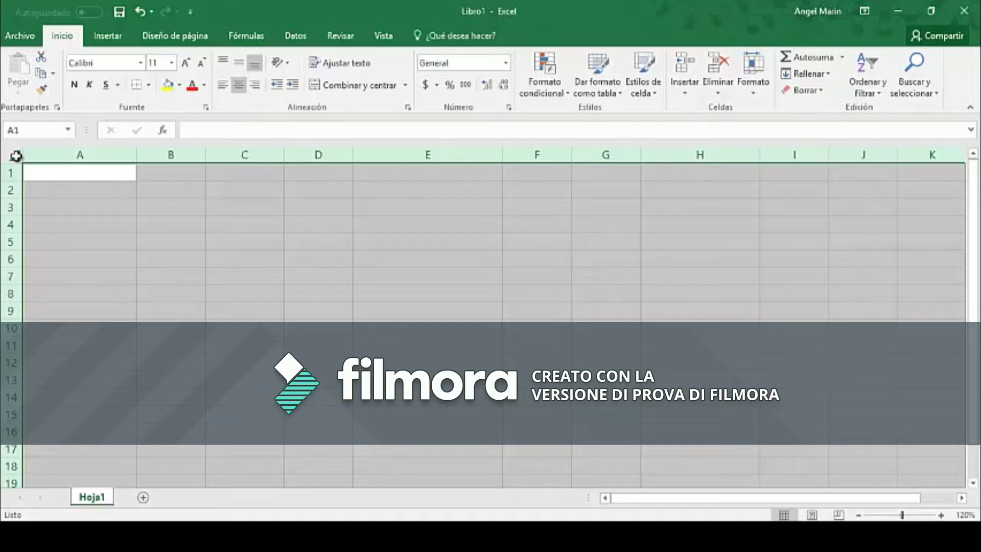
left_click(65, 222)
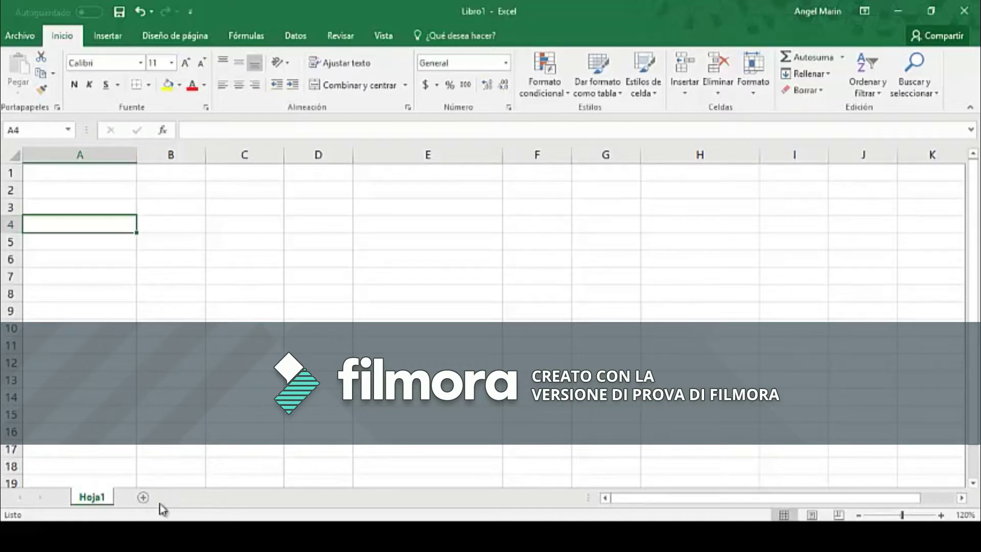
Add two new worksheets to the workbook and enter H in cell A1 of the newest one.
left_click(144, 499)
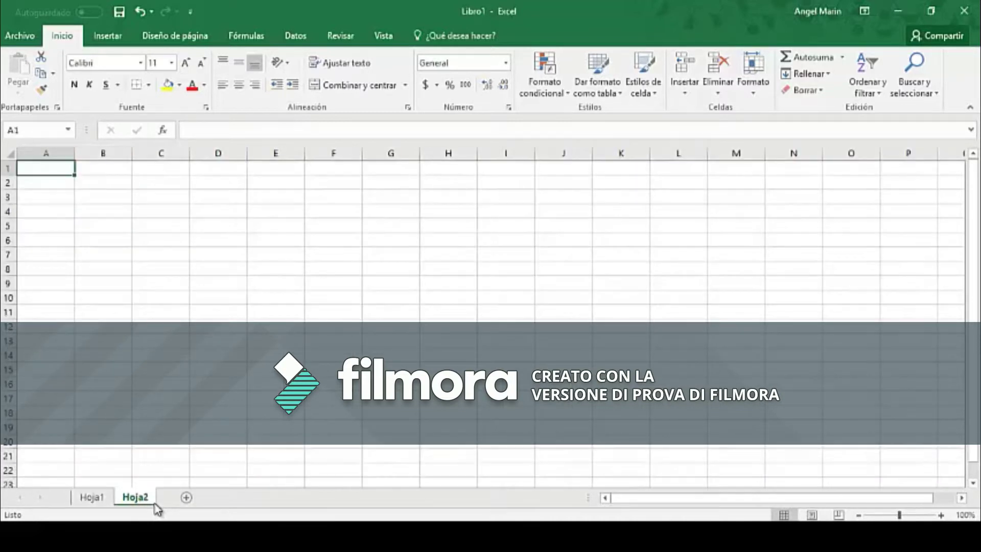
left_click(185, 498)
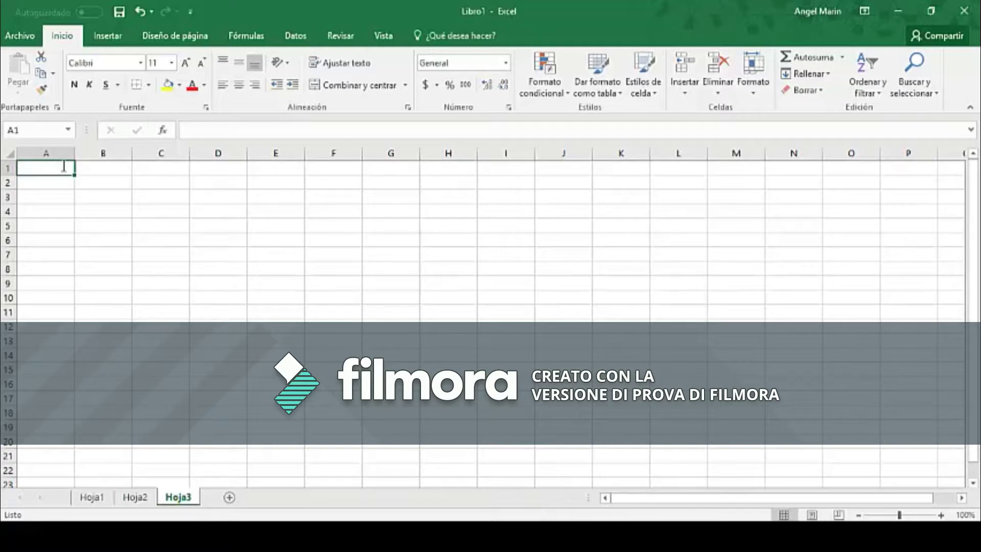
type("H")
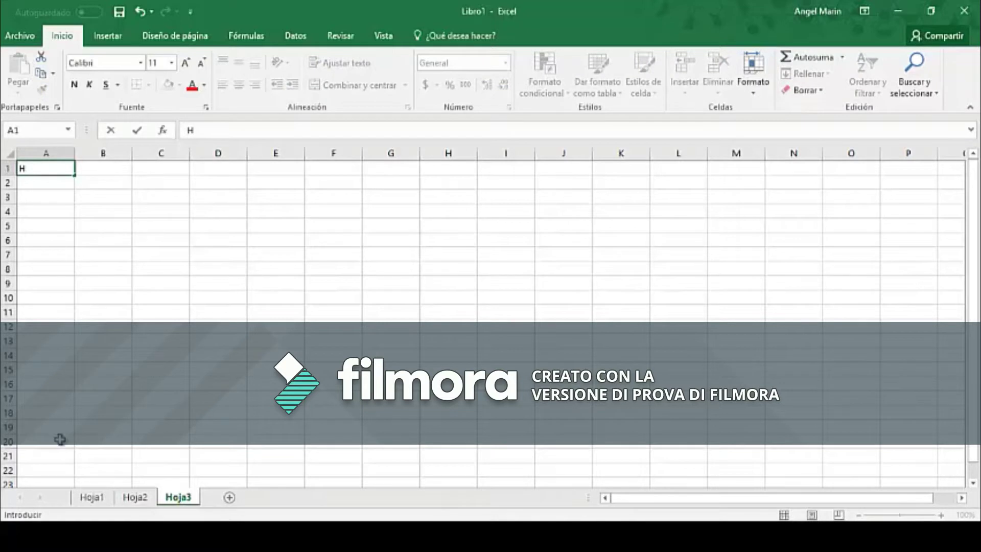
left_click(66, 181)
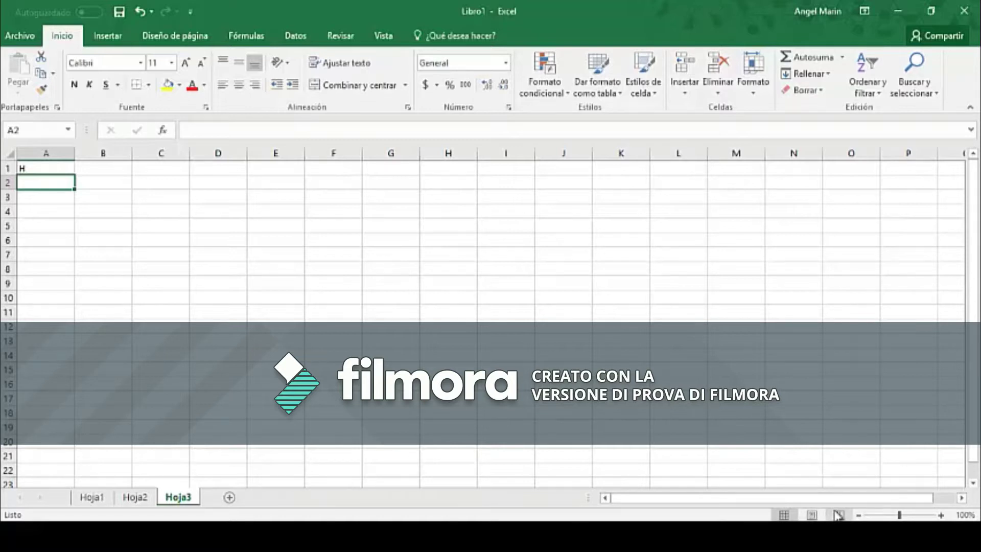
Show Hoja3 in Page Layout view and Page Break Preview, and return it to Normal view.
left_click(812, 515)
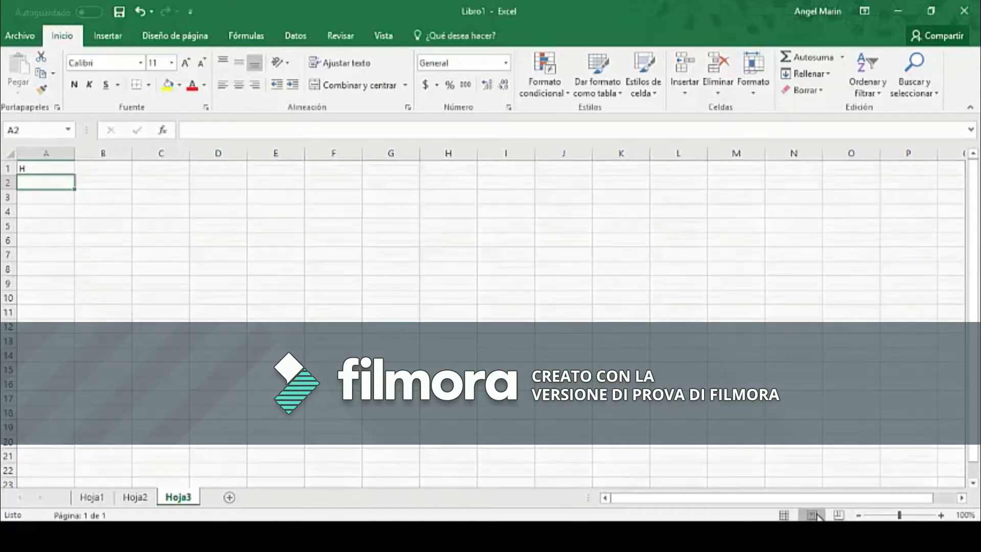
left_click(837, 515)
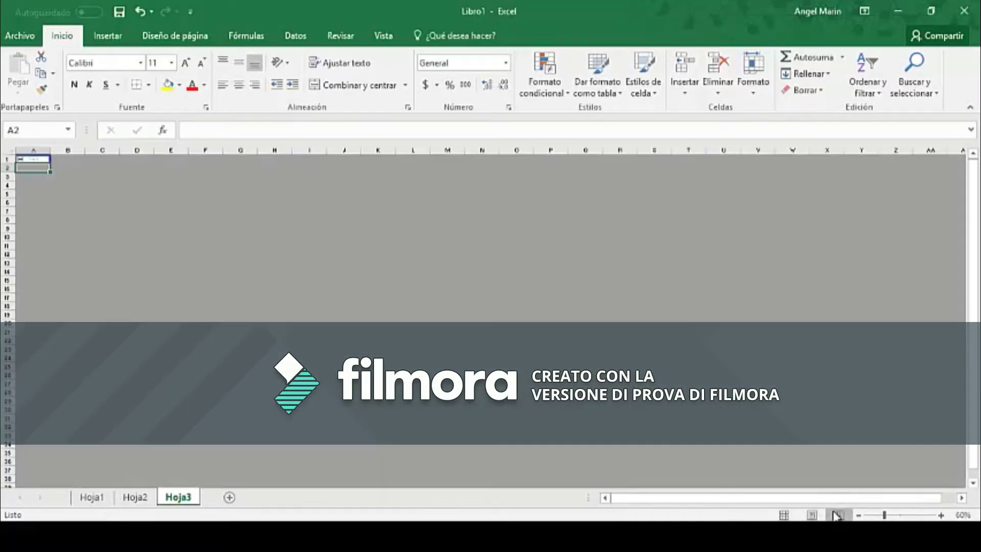
left_click(791, 515)
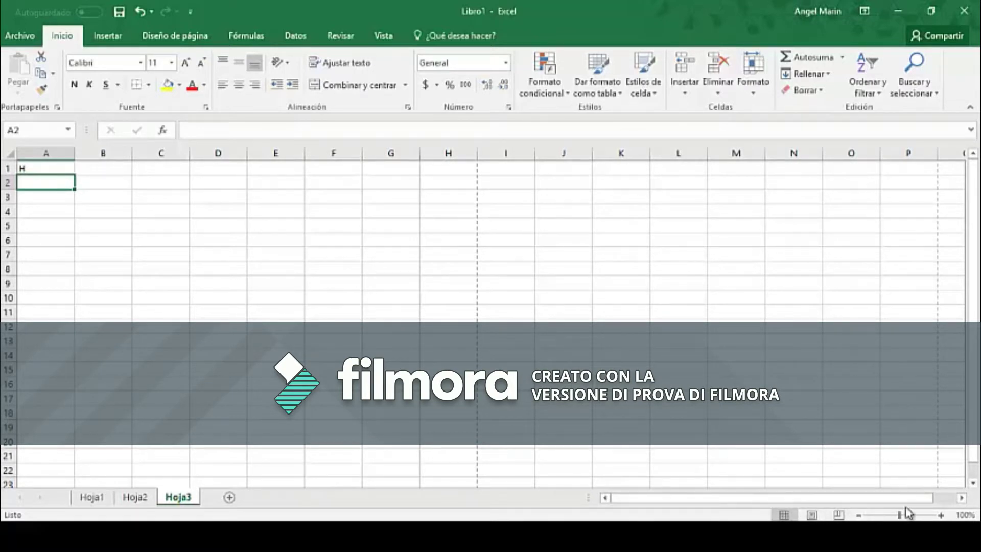
Zoom Hoja3 in and back out to 90%, and try scrolling the sheet horizontally and vertically.
left_click(942, 517)
left_click(942, 517)
left_click(859, 516)
left_click(860, 517)
left_click(859, 516)
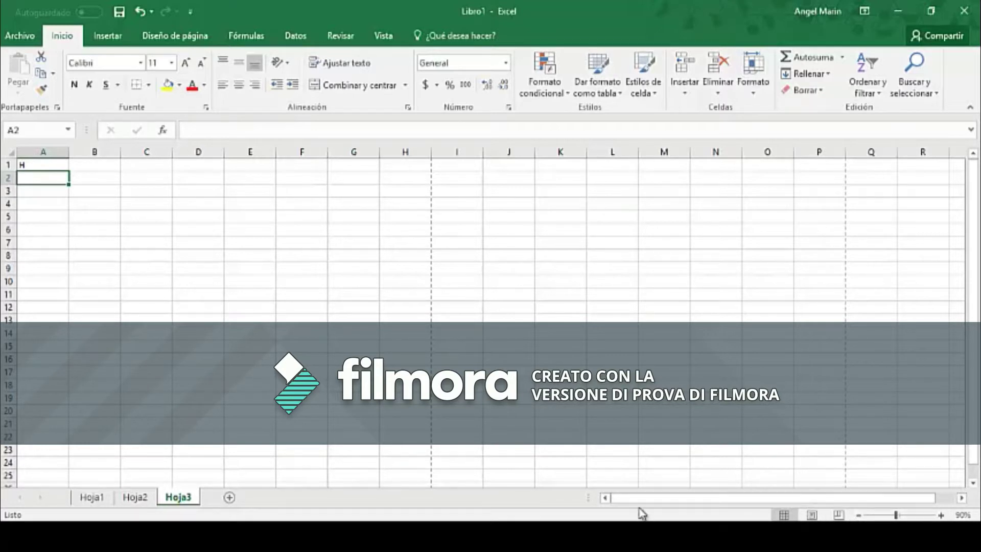
left_click_drag(703, 499, 782, 499)
left_click_drag(973, 294, 971, 307)
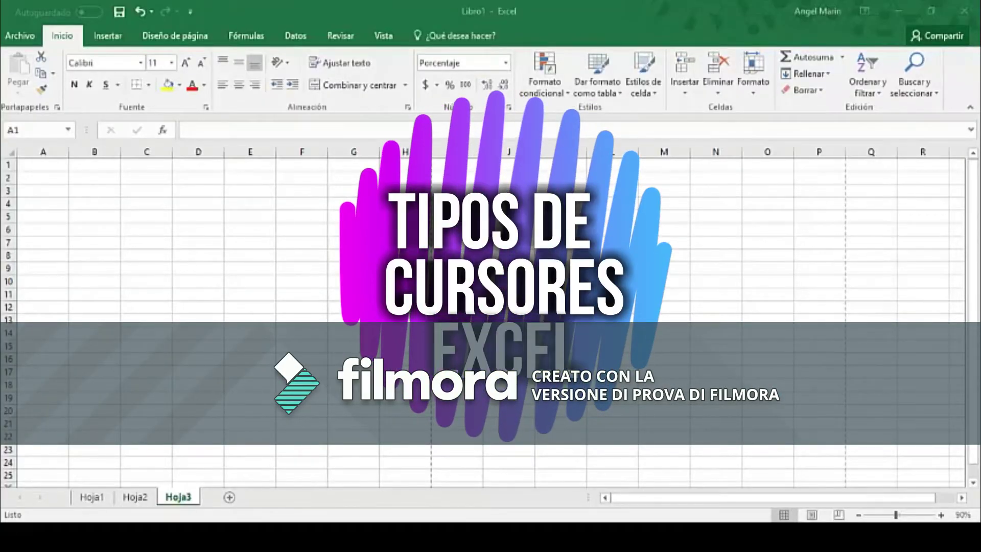
Select cell A1 on Hoja3.
left_click(54, 167)
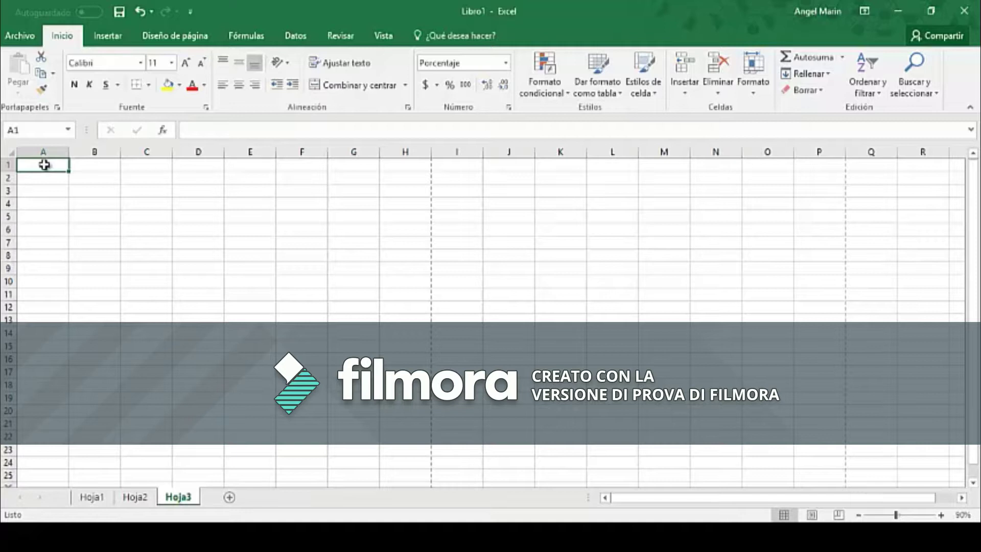
Select a block of cells starting at A2 on Hoja3, and then the single cells A1 and K9.
left_click_drag(57, 180, 399, 396)
left_click(52, 165)
left_click(561, 268)
left_click(46, 169)
Move cell A1 to A9, and enter F in A1 and move it to B7.
left_click_drag(72, 169, 48, 276)
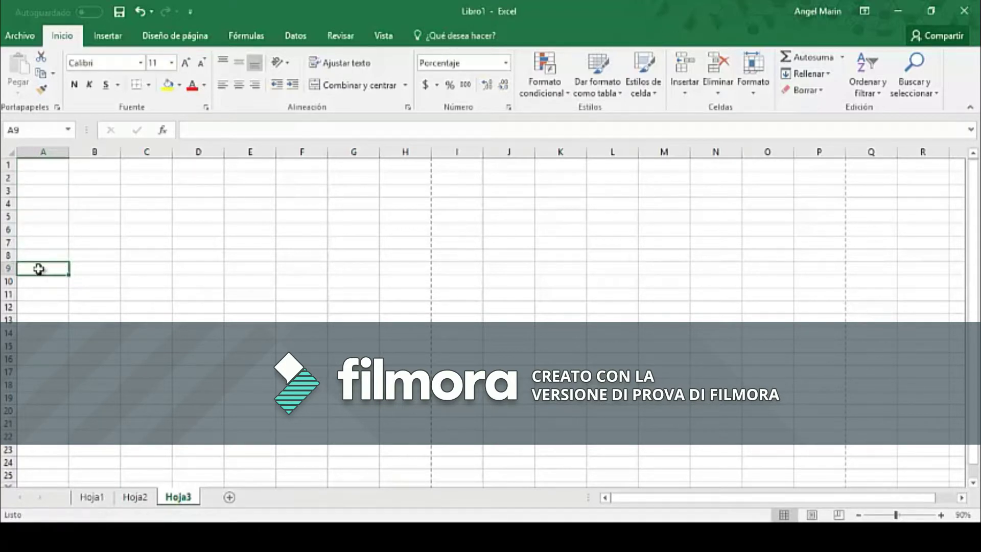
left_click(41, 209)
left_click(44, 164)
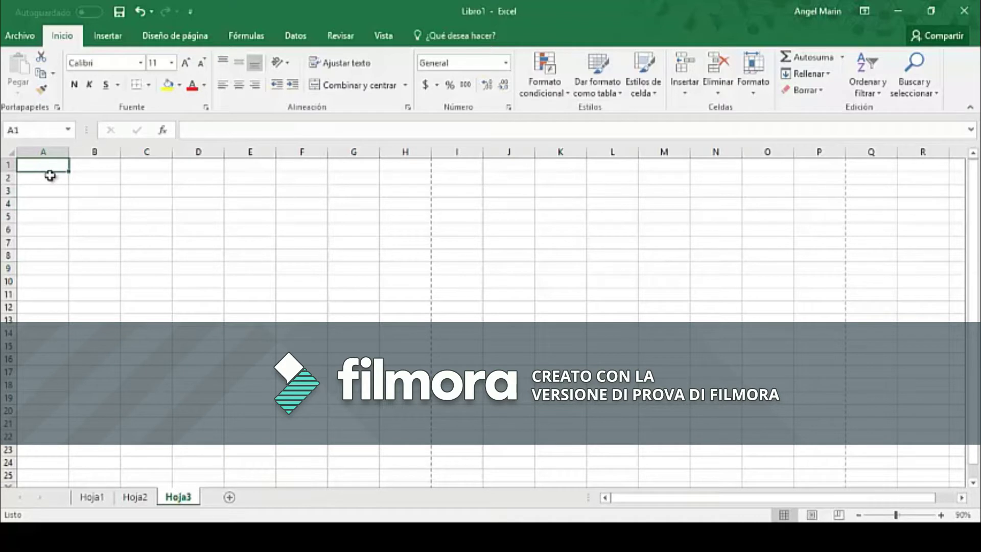
type("F")
left_click_drag(66, 176, 99, 244)
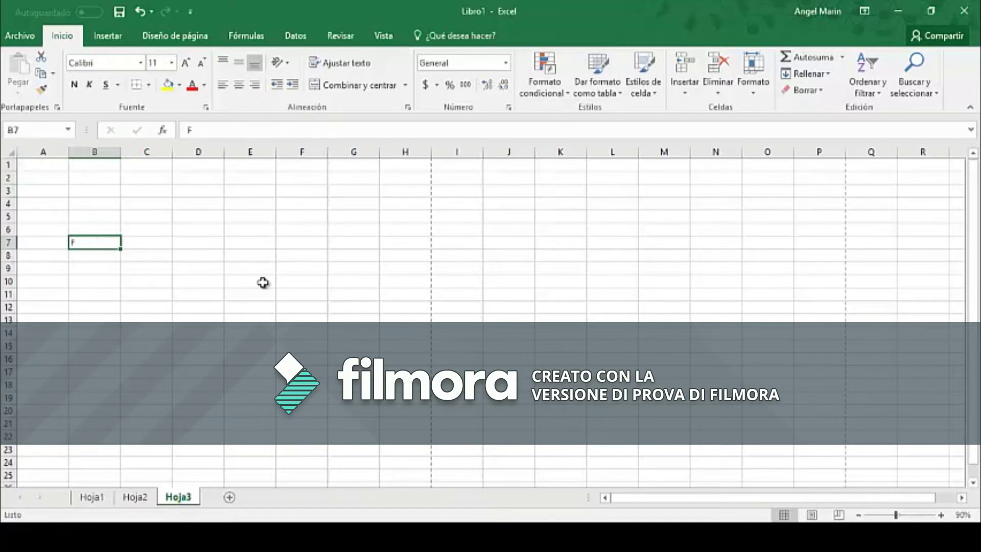
Enter DEFGCGC in cell A1 and fill it down column A through row 21.
left_click(43, 168)
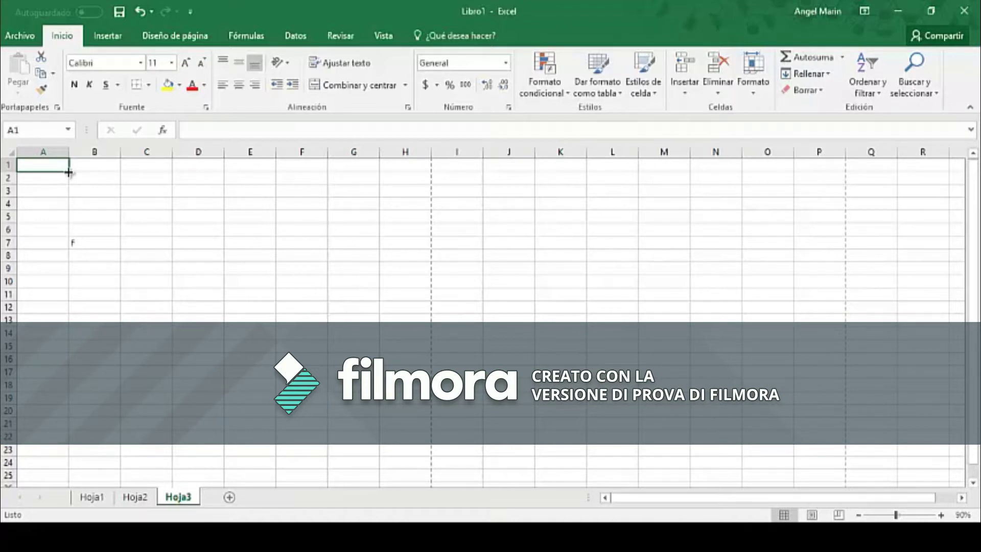
left_click(51, 177)
left_click(49, 166)
type("DEFGCGC")
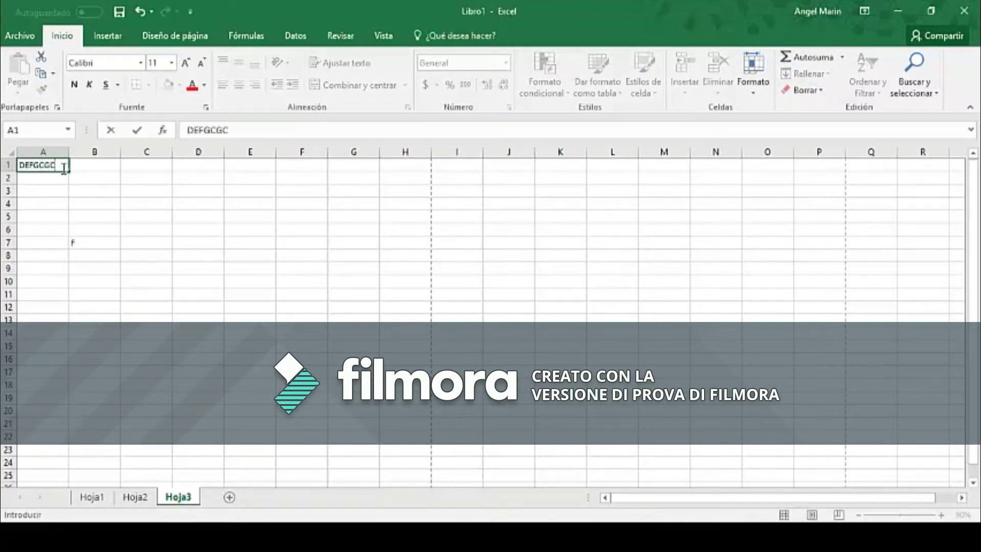
left_click(74, 173)
left_click(67, 170)
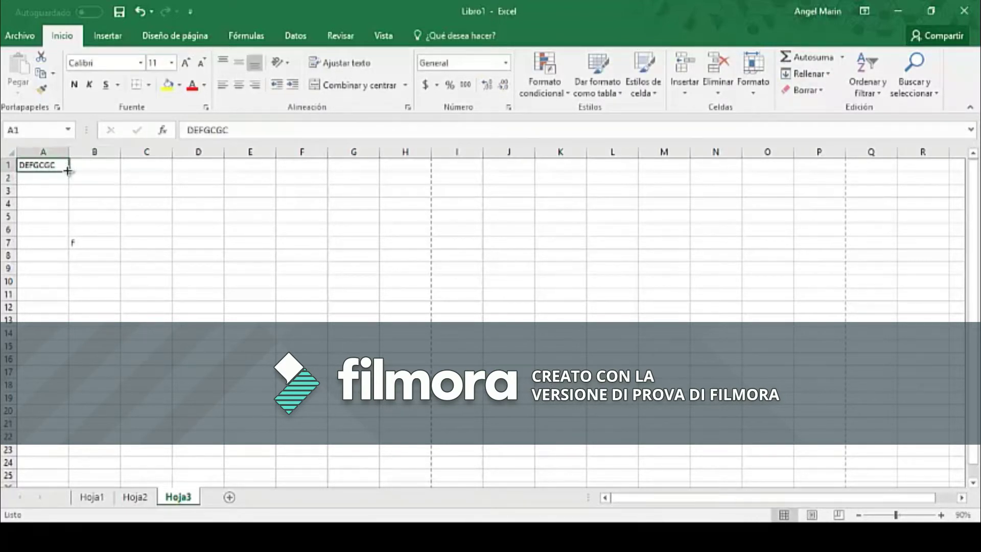
left_click_drag(67, 171, 75, 416)
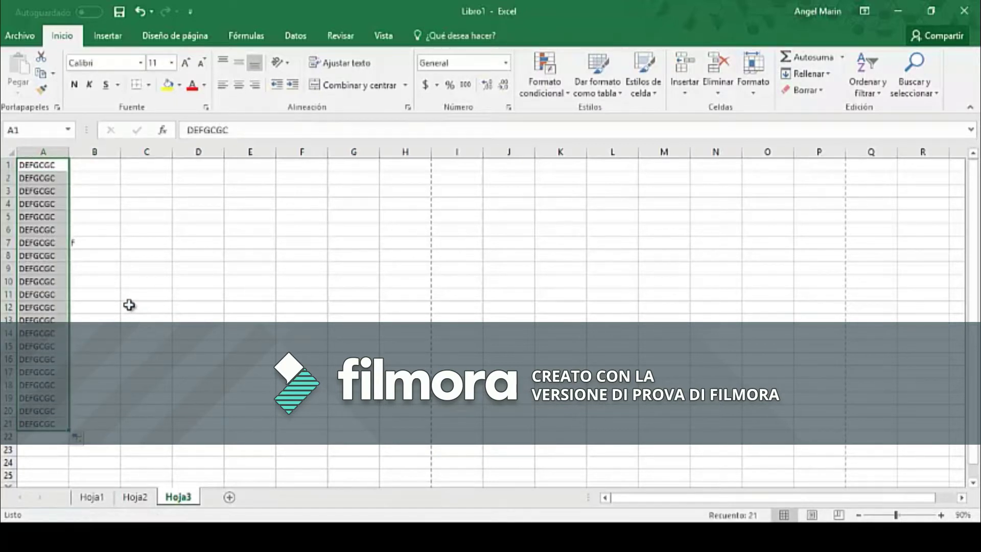
Clear the DEFGCGC entries from column A.
key("BackSpace")
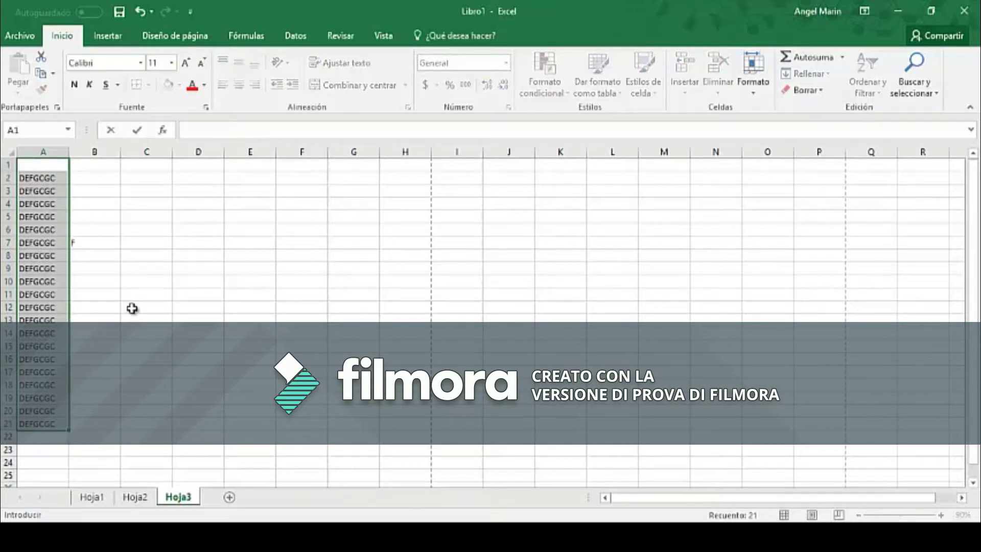
left_click(66, 257)
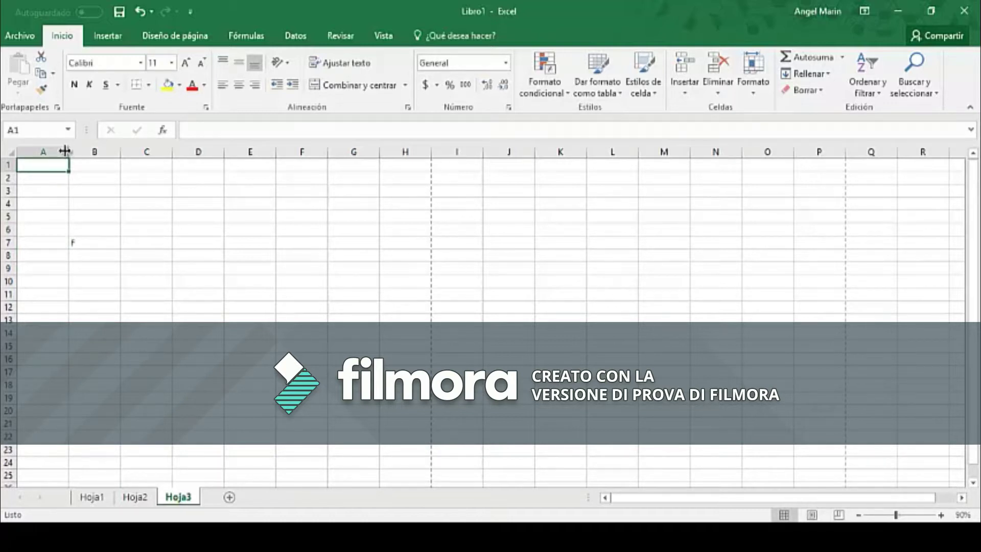
Try widening column A and making row 1 taller, undoing each resize.
left_click_drag(74, 154, 199, 173)
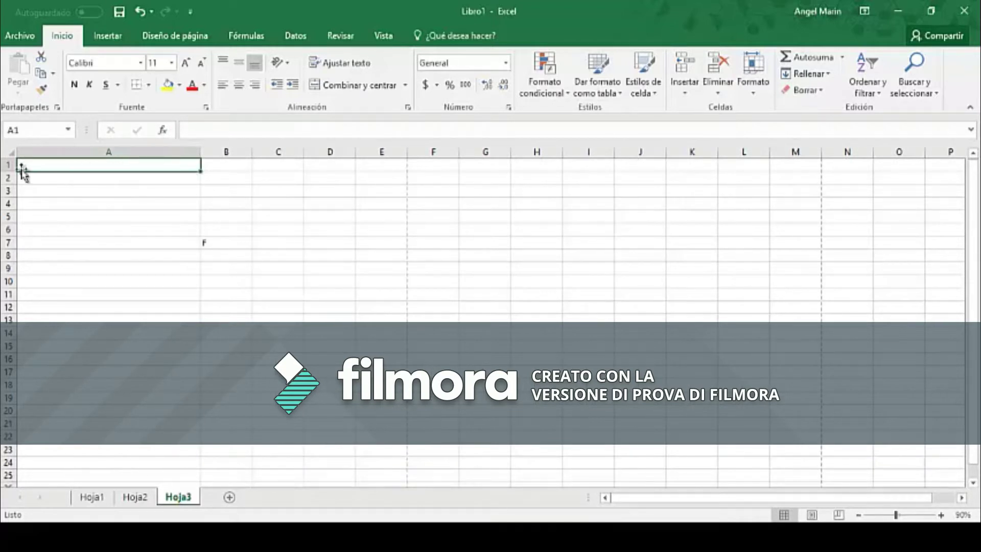
key("ctrl+z")
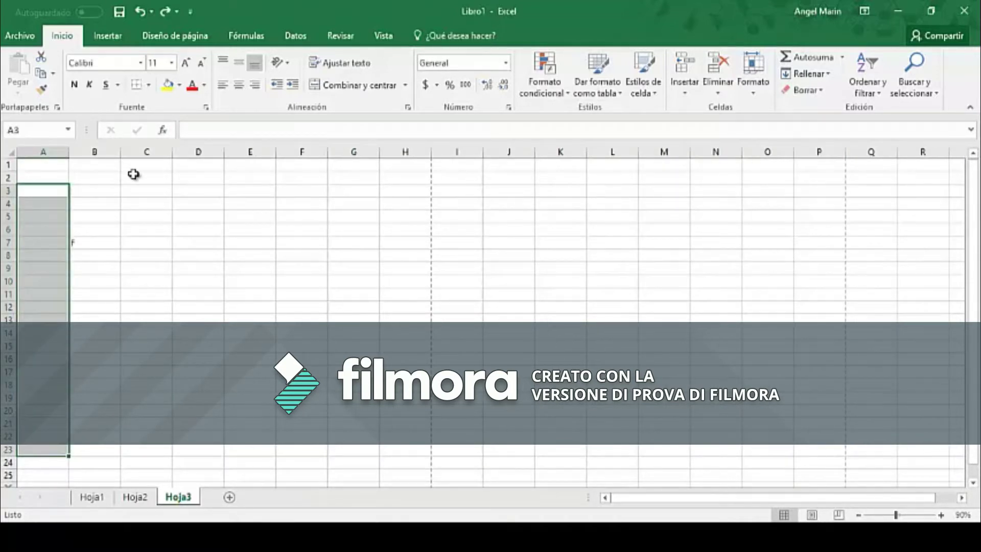
left_click(108, 203)
left_click(60, 168)
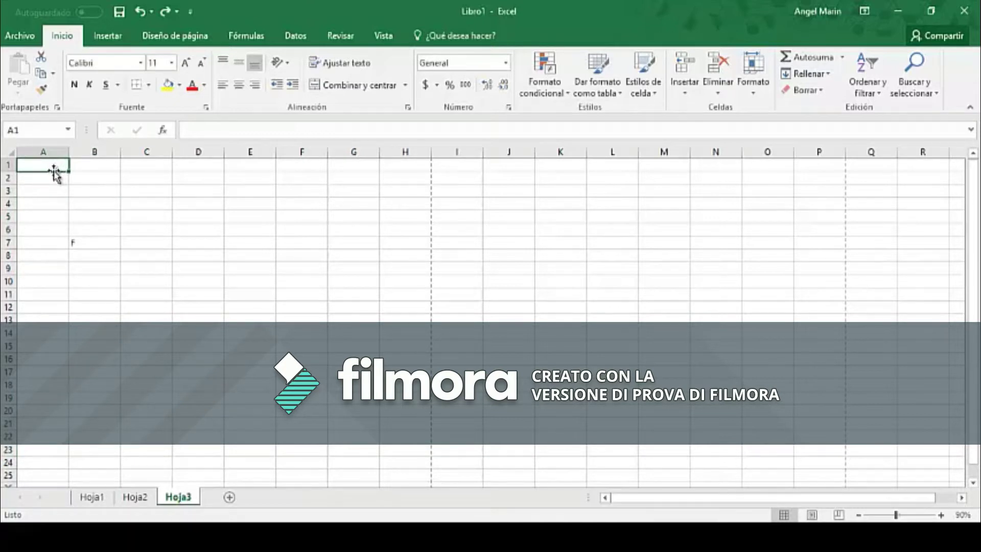
left_click_drag(57, 170, 60, 169)
left_click_drag(18, 184, 15, 219)
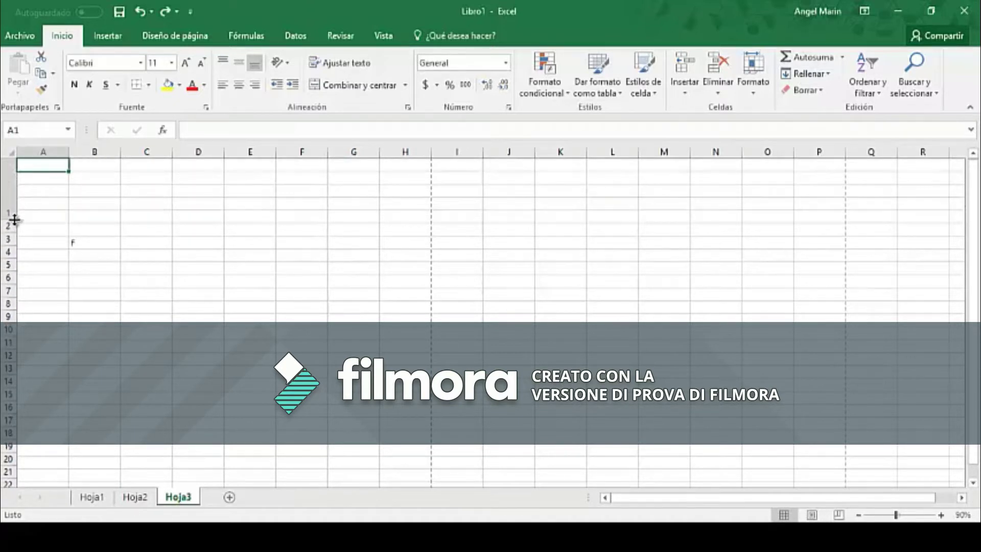
key("ctrl+z")
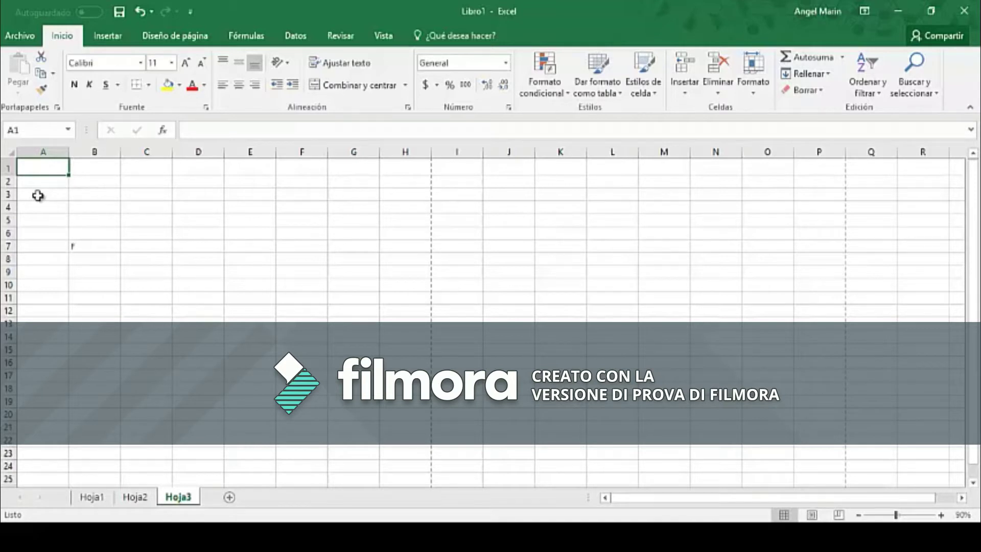
Select the whole of row 1 and then the whole of column A.
left_click(7, 167)
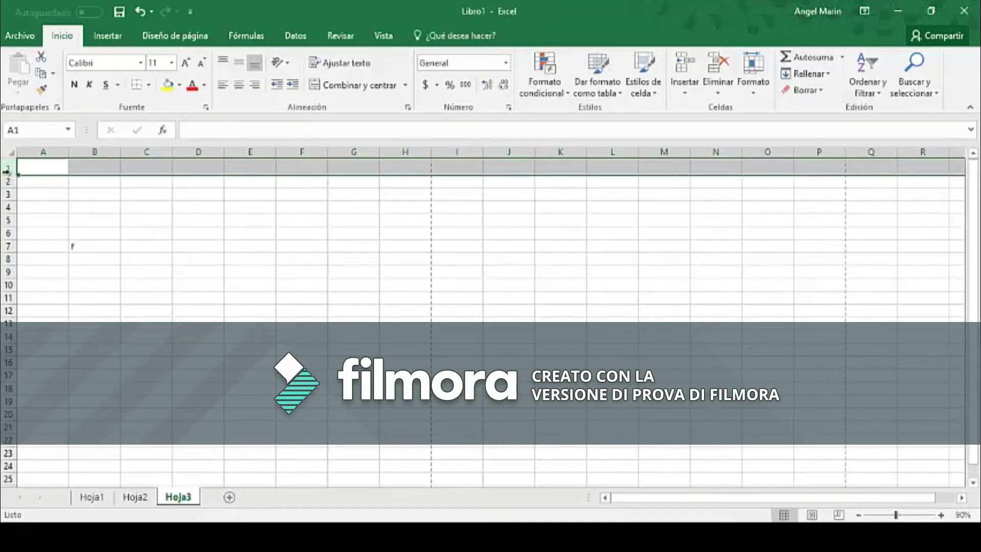
left_click(47, 169)
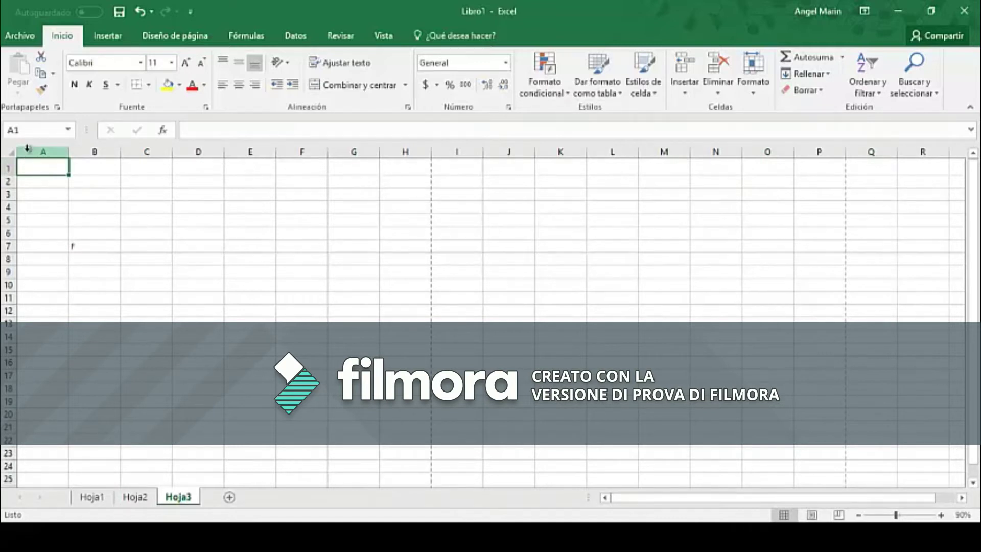
left_click(28, 151)
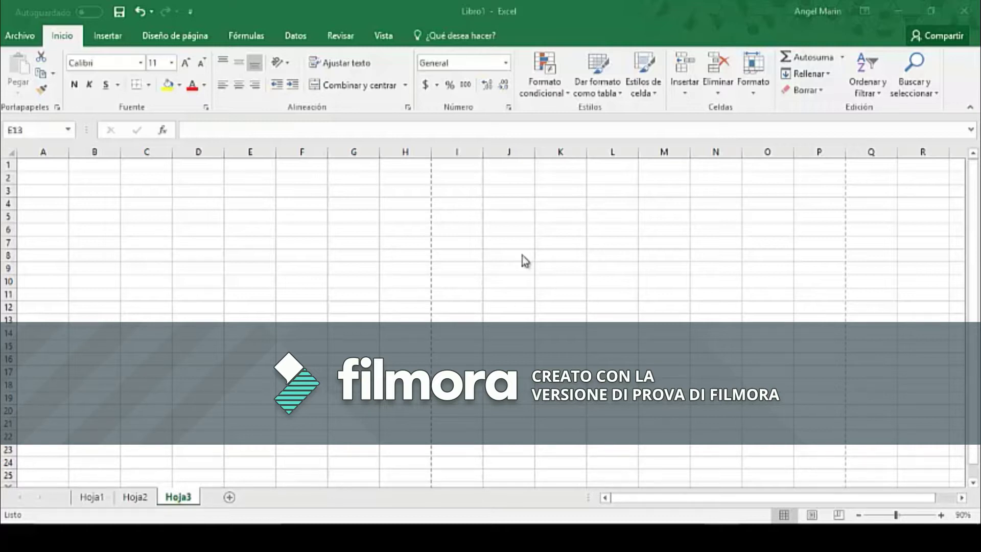
Write TH56 in cell A1 as sample text, and replace it with the number 4.
left_click(52, 166)
type("TH56")
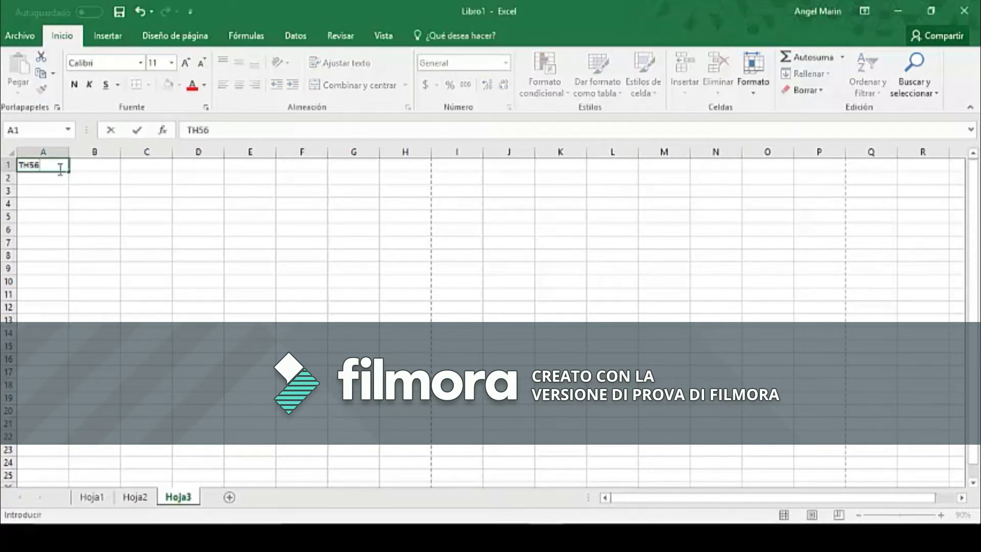
key("BackSpace")
key("BackSpace")
key("BackSpace")
key("BackSpace")
type("4")
key("Return")
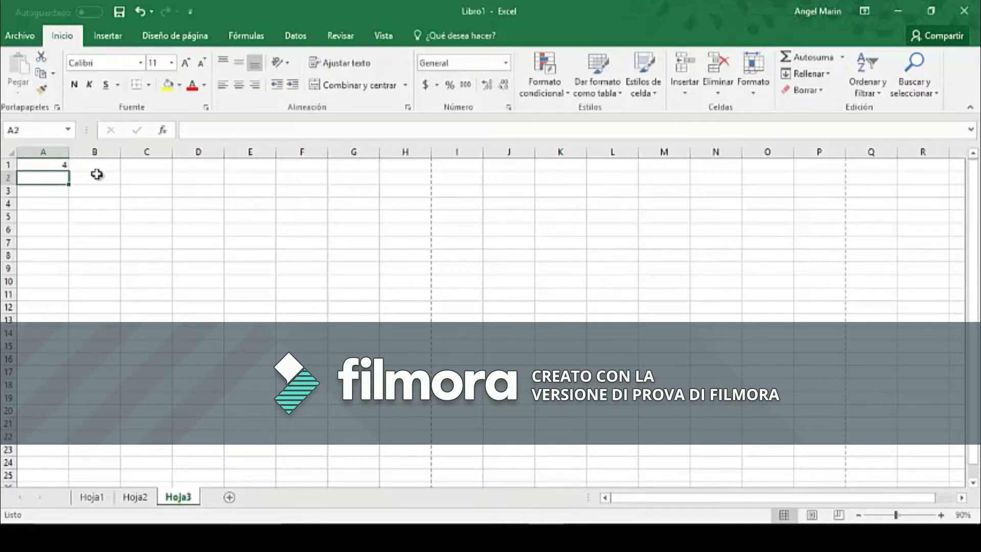
Clear the contents of cell A1 and select cell B6.
left_click(57, 164)
key("BackSpace")
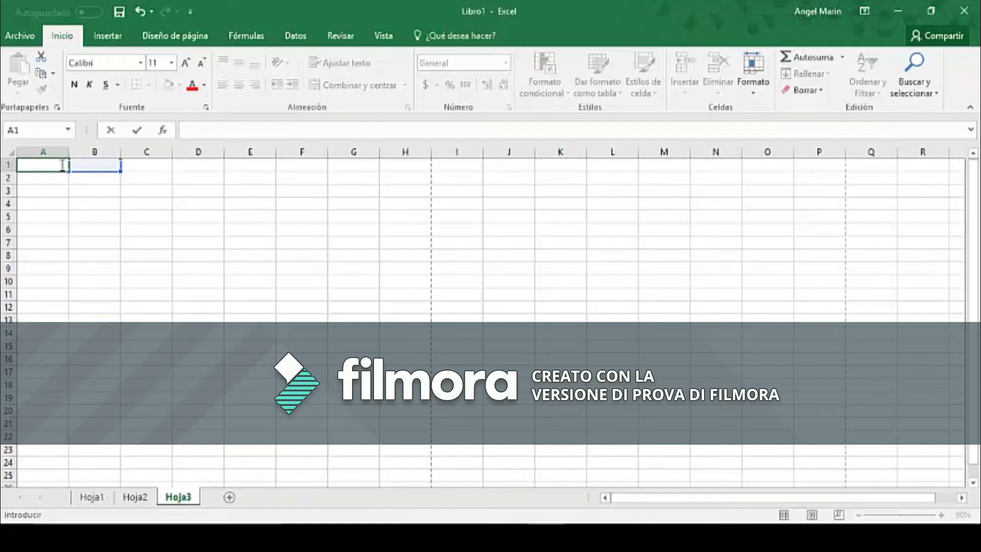
left_click(99, 225)
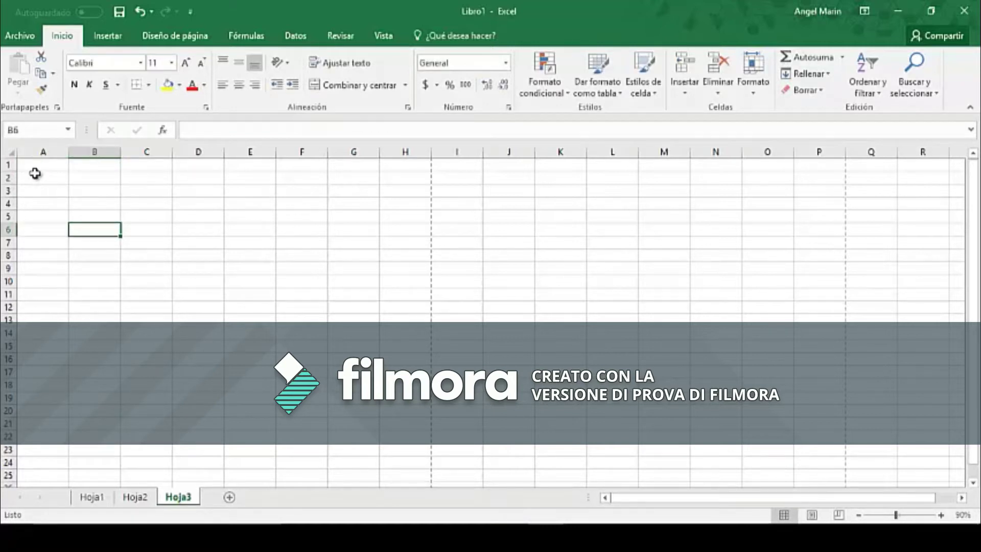
Write the number 122343 in cell A1 and erase it.
left_click(33, 164)
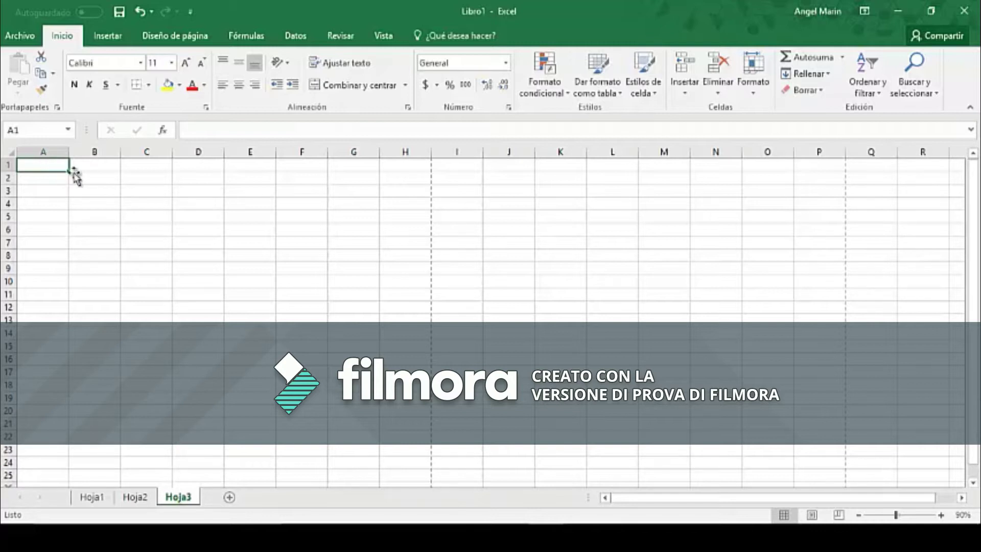
type("123456")
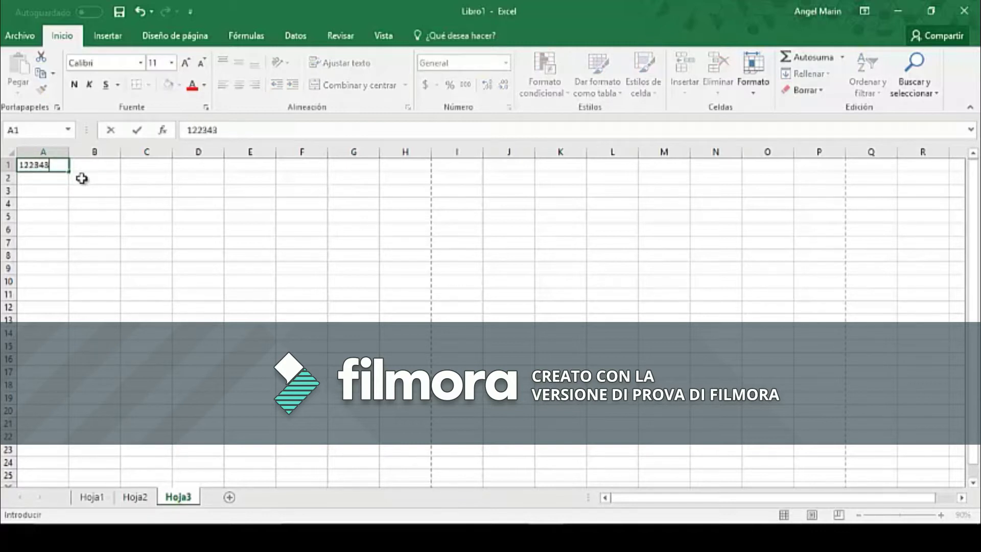
key("BackSpace")
key("BackSpace")
key("BackSpace")
key("BackSpace")
key("BackSpace")
key("BackSpace")
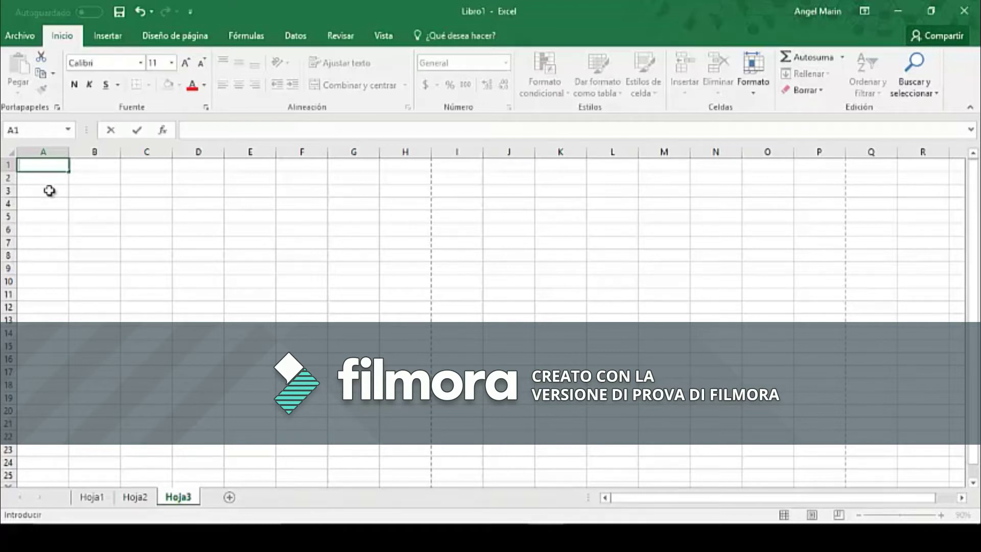
Enter the date 30/05/56 in cell A1.
type("30/05")
key("BackSpace")
type("/56")
key("Return")
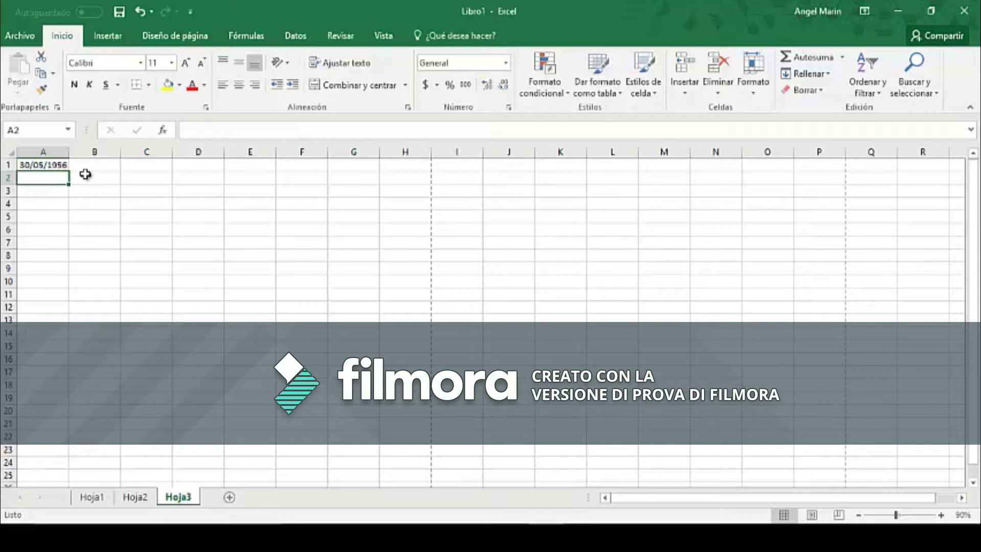
Replace the date in cell A1 with the logical formula =6<4.
left_click(57, 171)
left_click(58, 164)
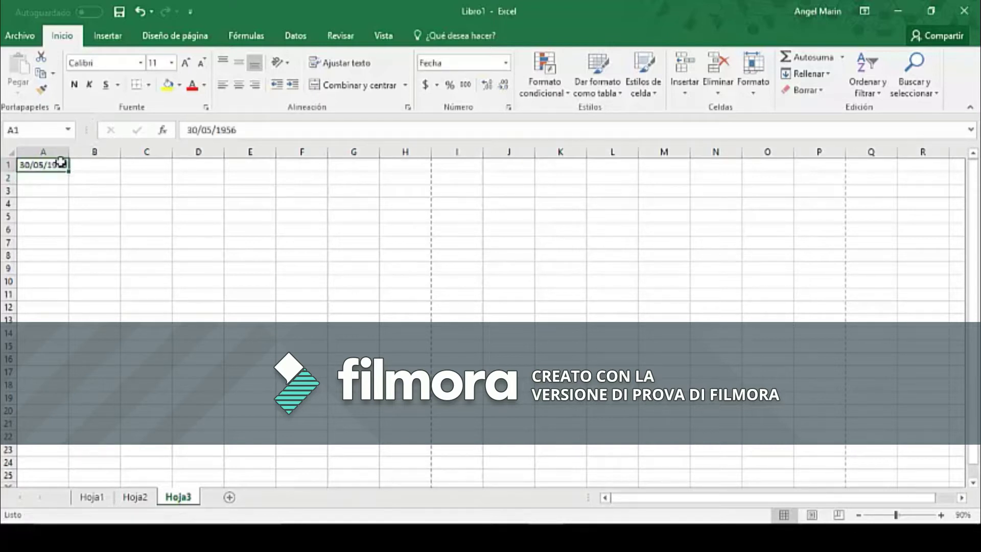
key("BackSpace")
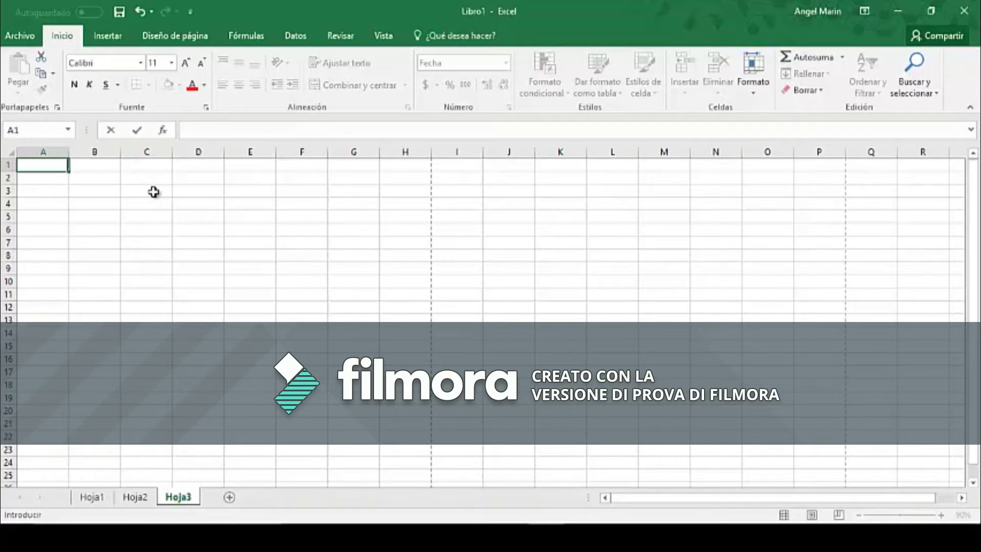
key("F2")
type("6<4")
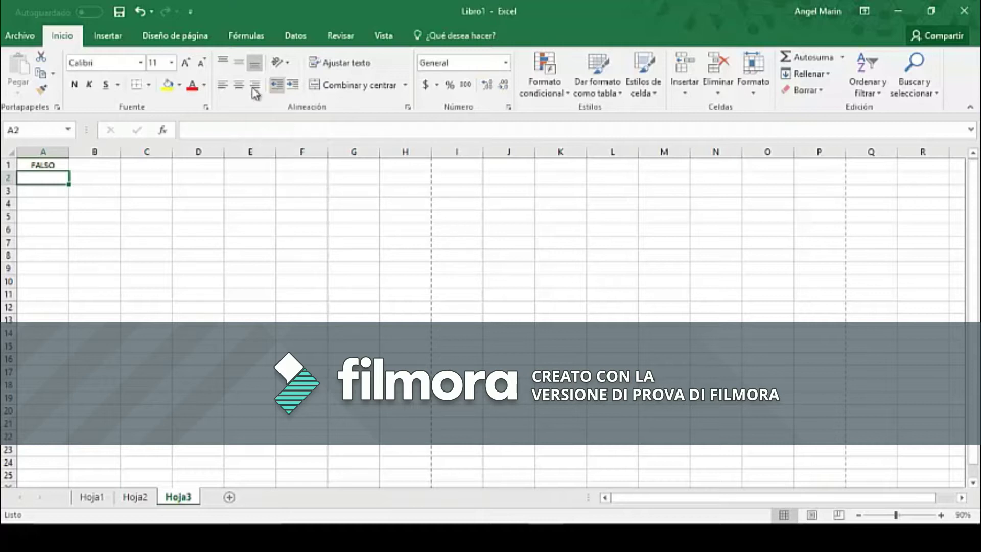
Clear the logical formula from cell A1.
left_click(53, 164)
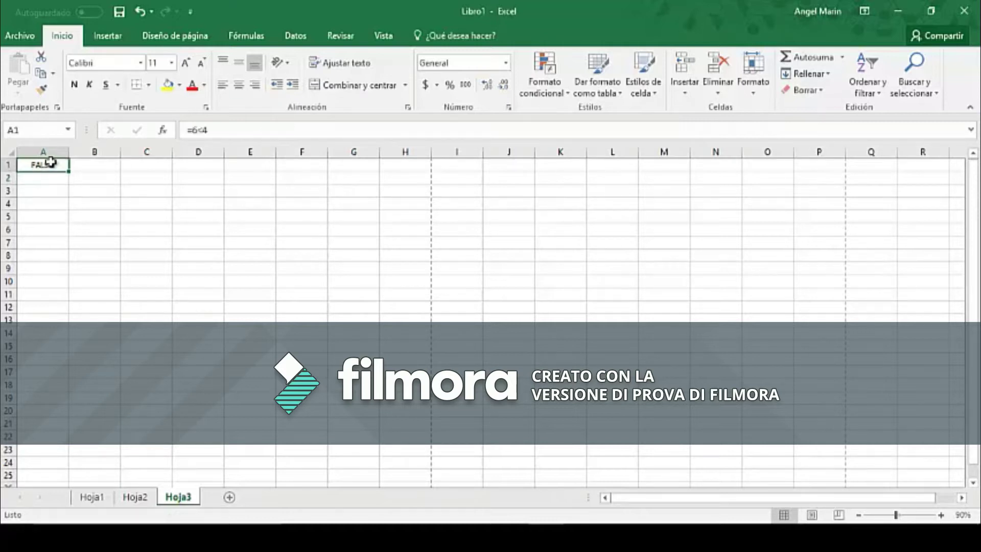
key("BackSpace")
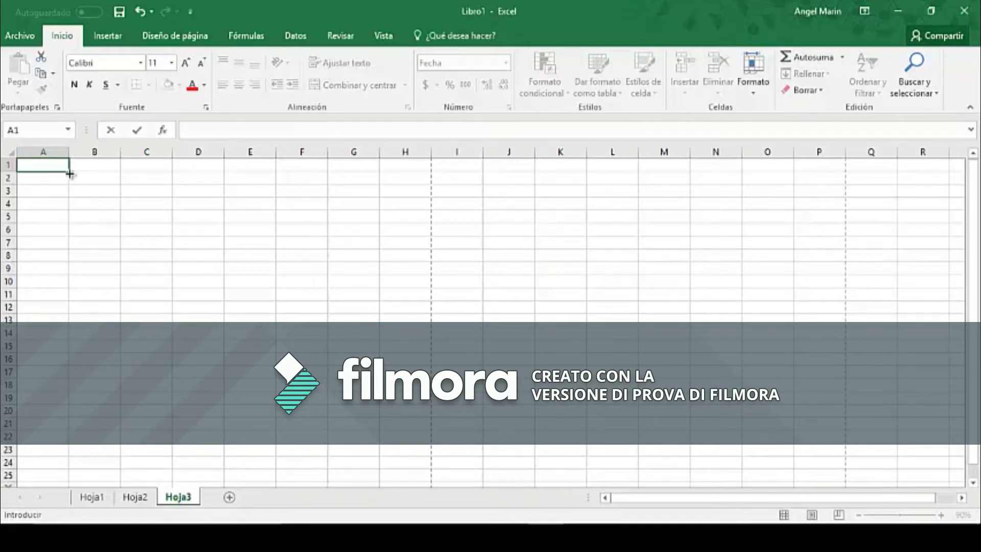
left_click(94, 178)
Write ####### in cell A1 as a sample error value and erase it.
left_click(54, 166)
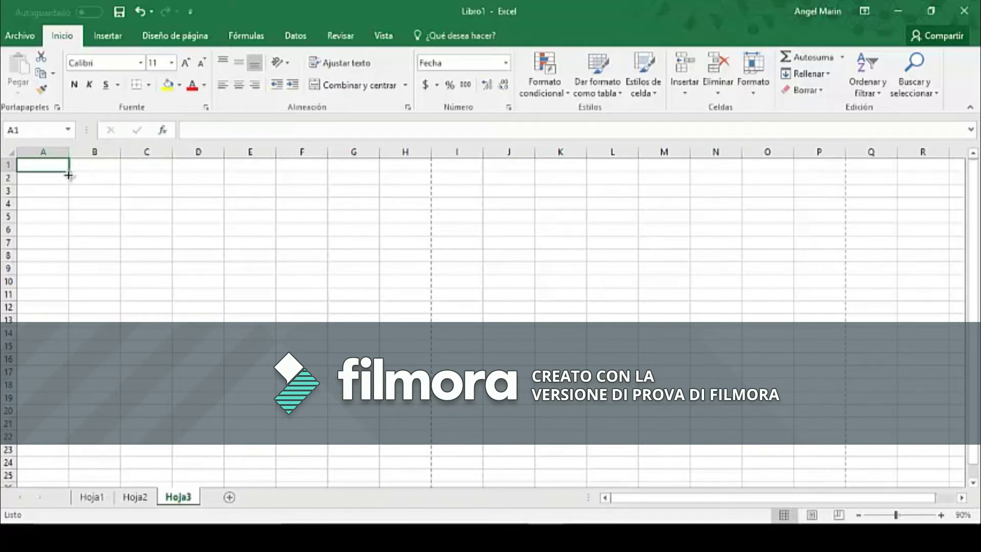
type("#######")
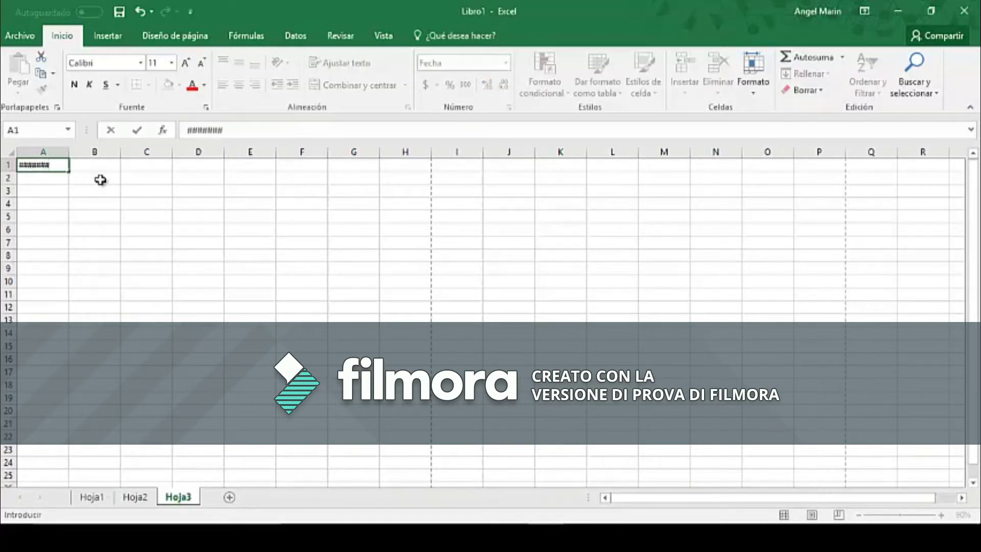
key("BackSpace")
key("BackSpace")
key("BackSpace")
key("BackSpace")
key("BackSpace")
key("BackSpace")
key("BackSpace")
Write #¡REF! in cell A1 as a sample error value and erase it.
type("#¡REF!")
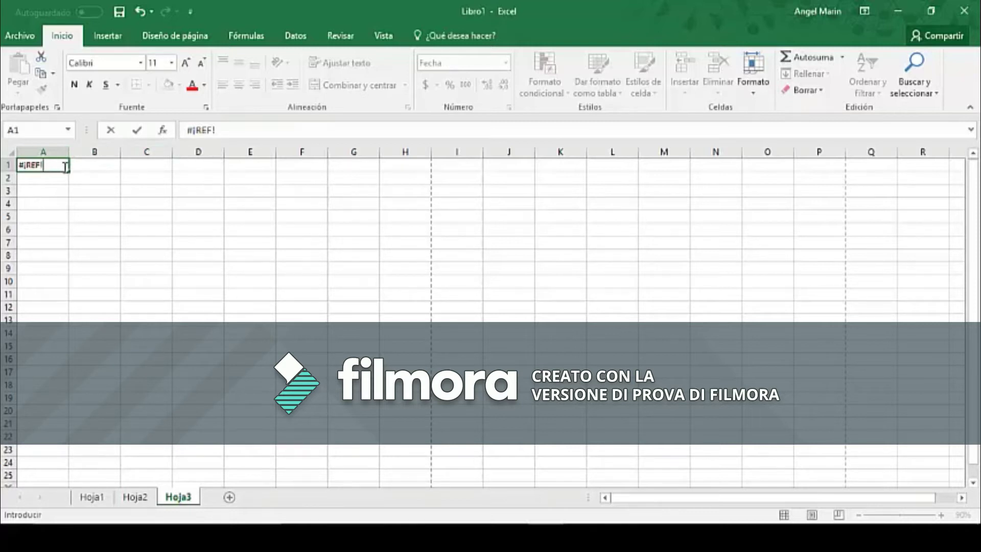
key("BackSpace")
key("BackSpace")
key("BackSpace")
key("BackSpace")
key("BackSpace")
key("BackSpace")
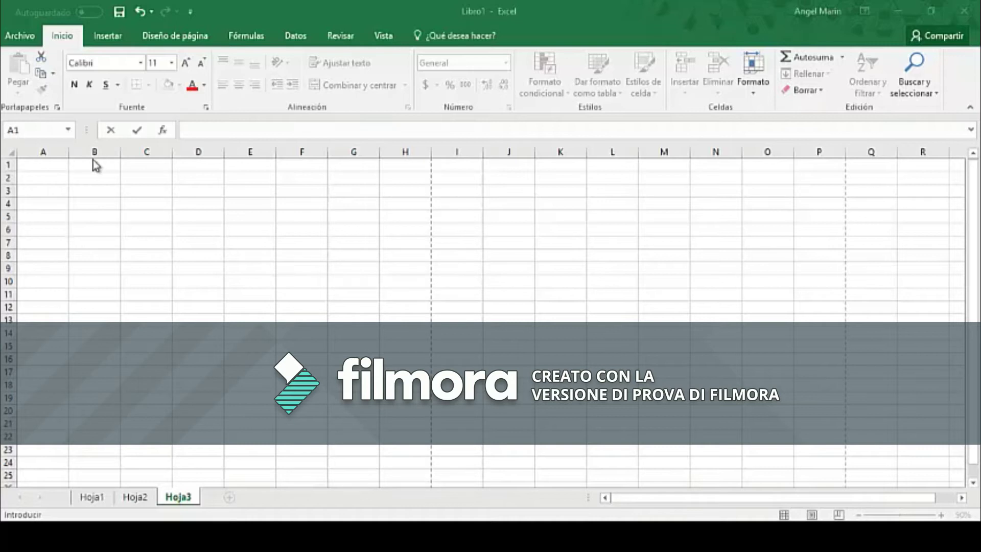
left_click(52, 162)
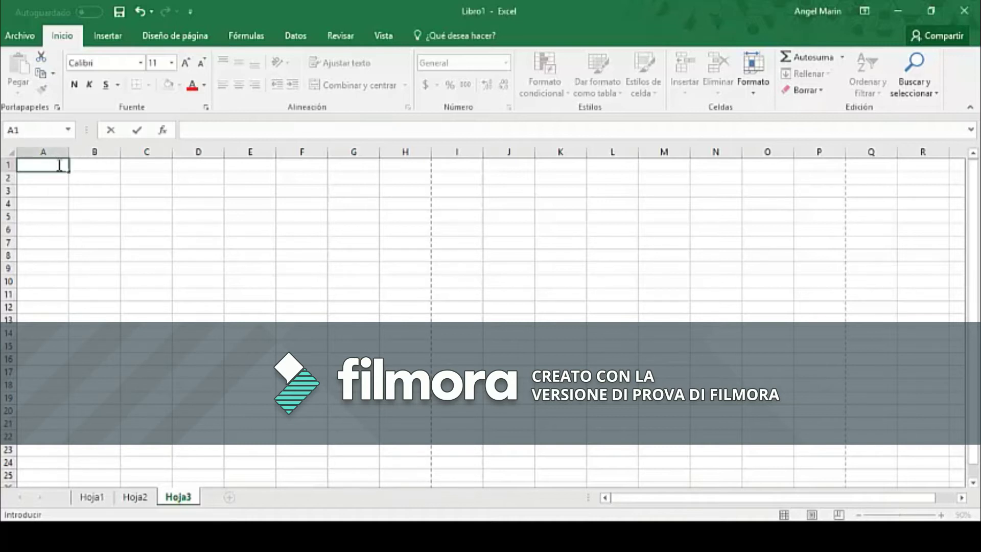
Enter the addition formula =7+5 in cell A1 and replace it with the subtraction formula =3-4.
type("+")
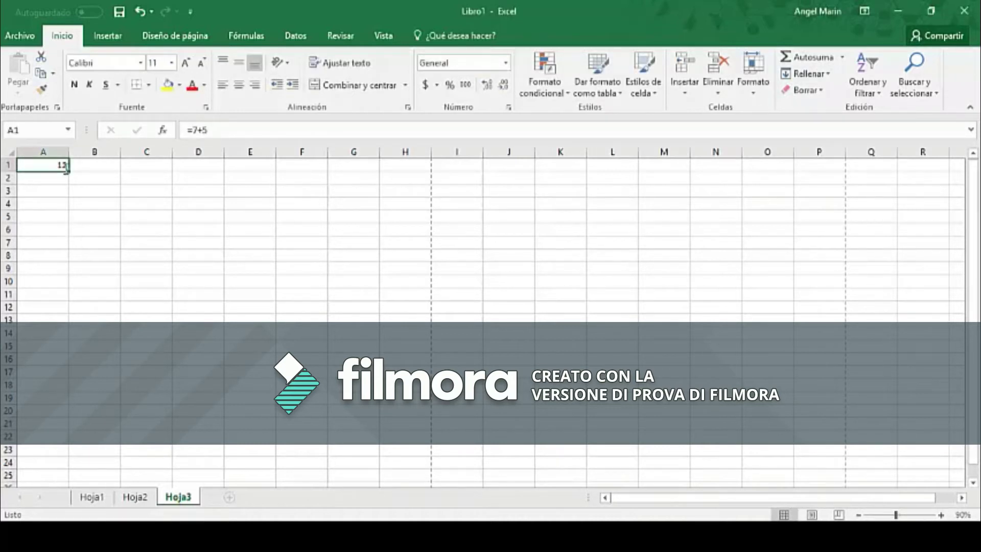
key("BackSpace")
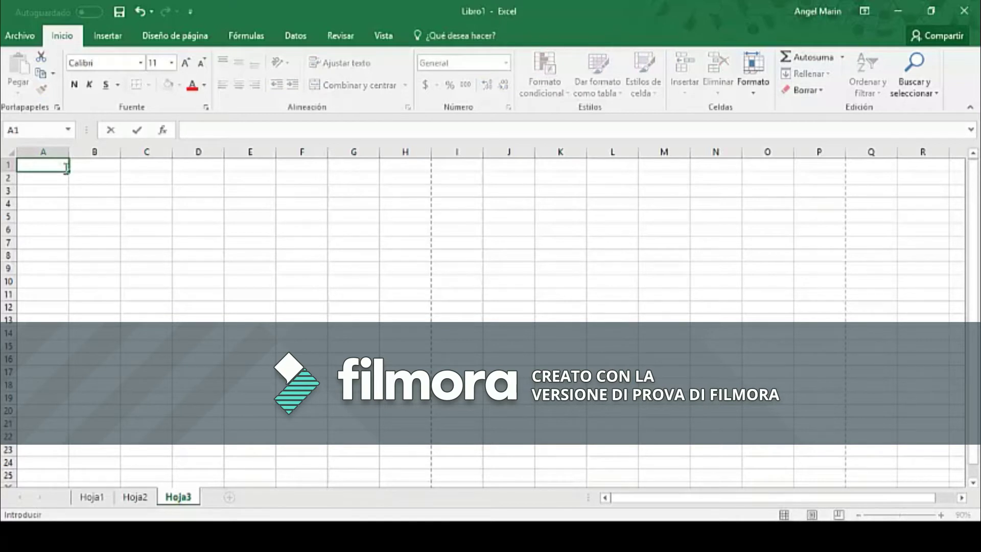
type("=3-")
type("3")
key("Return")
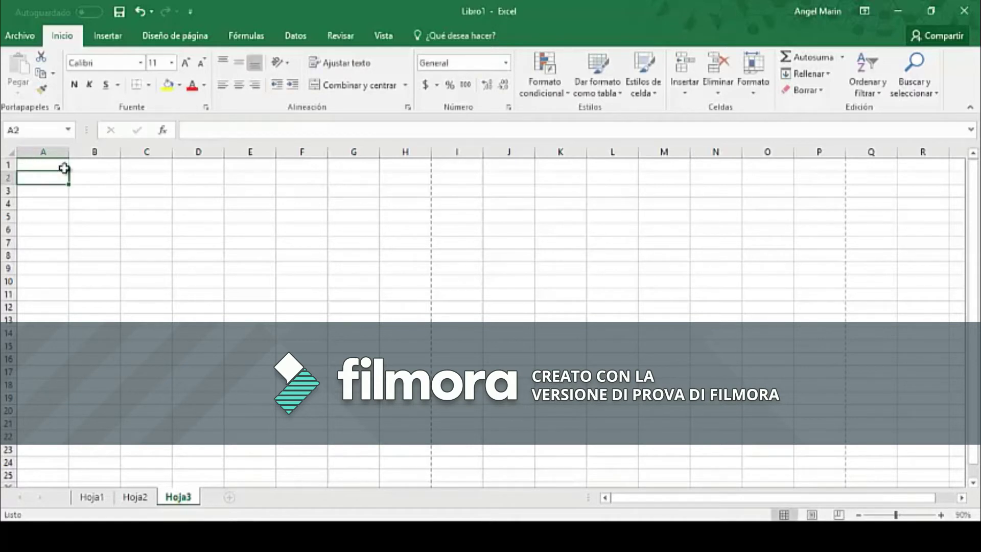
left_click(42, 168)
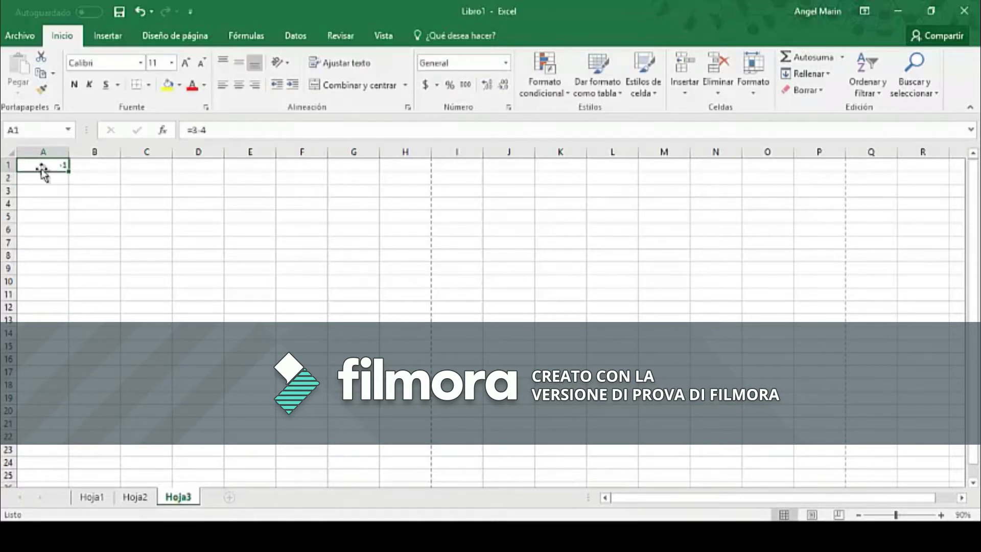
Clear cell A1 and write the multiplication and division operators * and / in it as samples, erasing each one.
key("BackSpace")
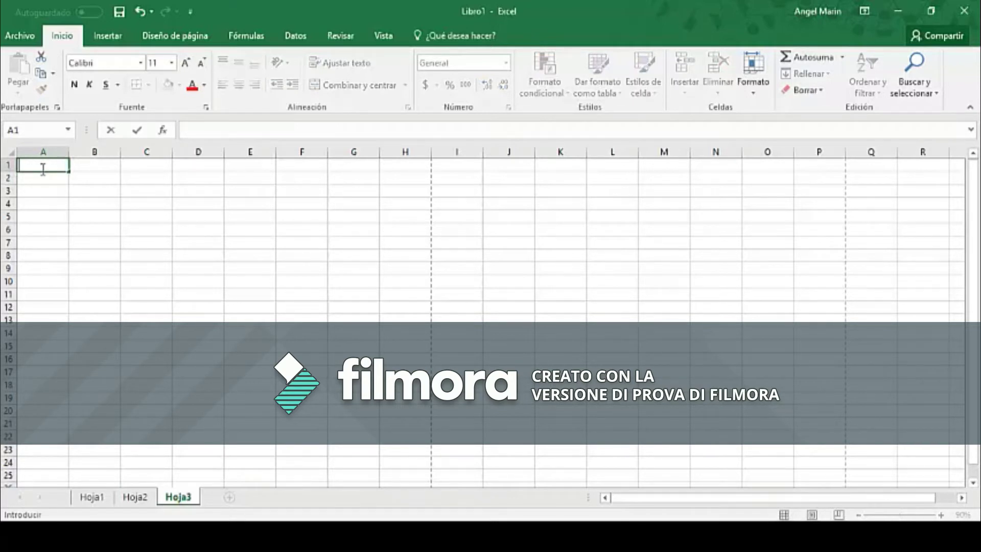
type("*")
key("BackSpace")
type("7")
key("BackSpace")
type("/")
key("BackSpace")
Enter the percentage 34% in cell A1 and clear it.
type("34%")
left_click(62, 182)
left_click(92, 178)
left_click(60, 164)
key("BackSpace")
Enter the exponent formula =8^3 in cell A1.
type("=8")
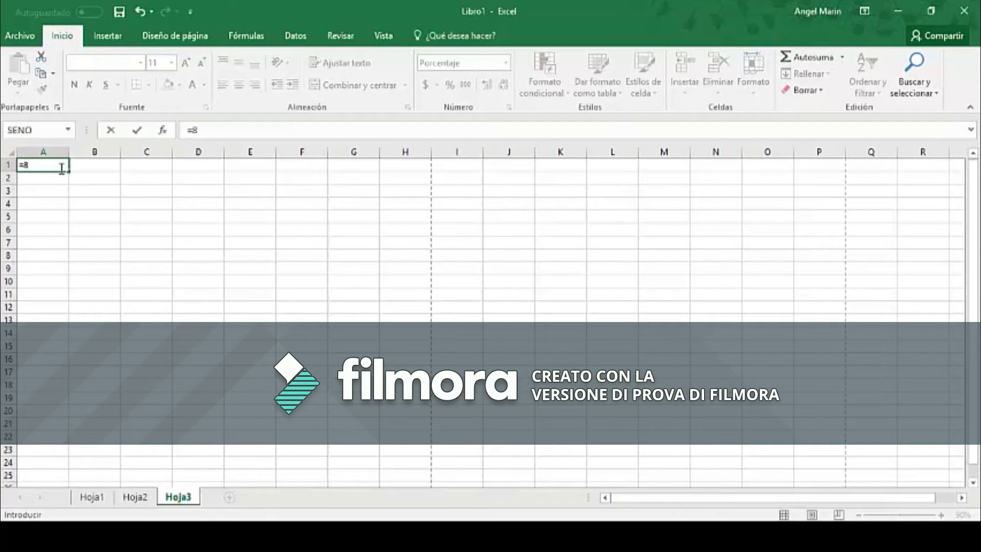
type("^^")
key("BackSpace")
type("3")
key("Return")
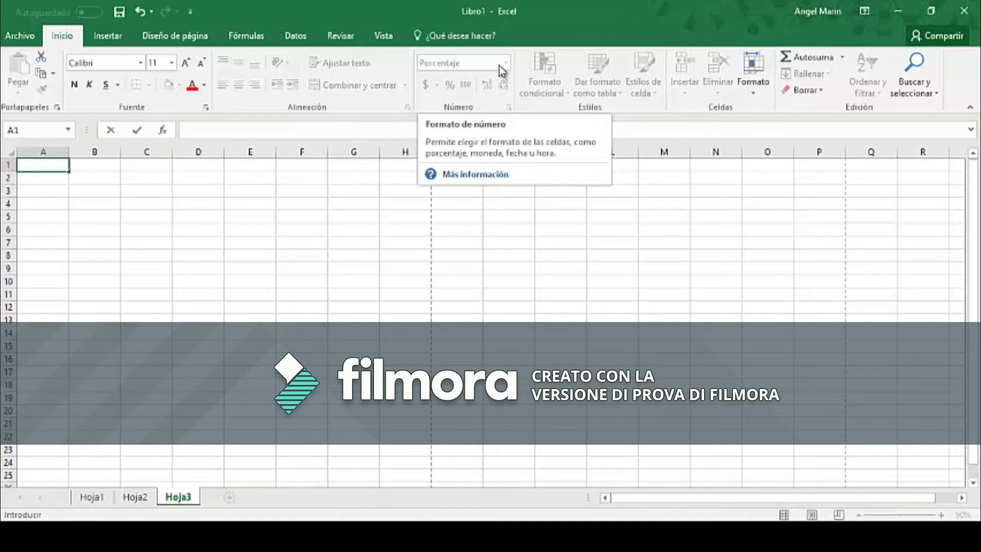
Write the greater-than comparison 8>6 in cell A1 and clear it.
type("8>6")
key("Return")
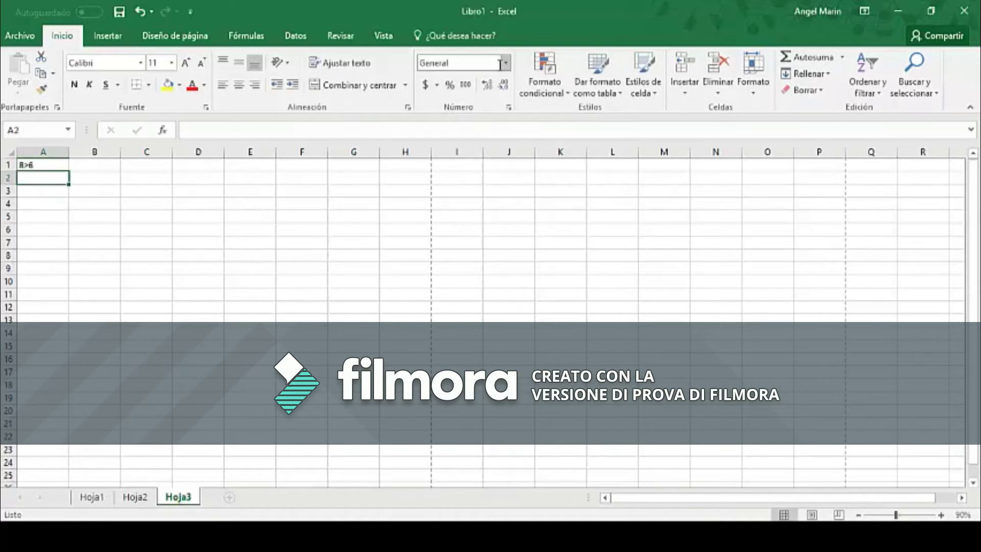
key("Up")
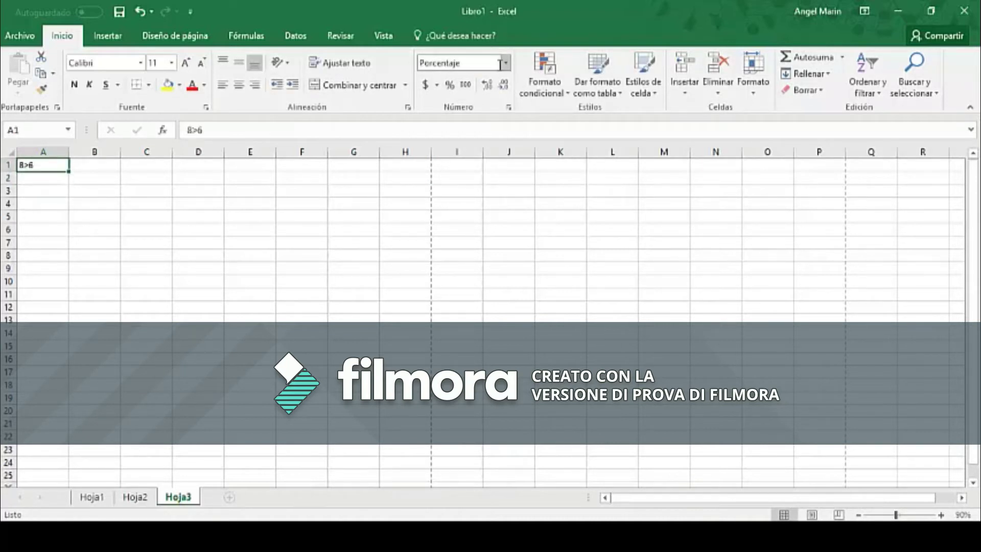
key("BackSpace")
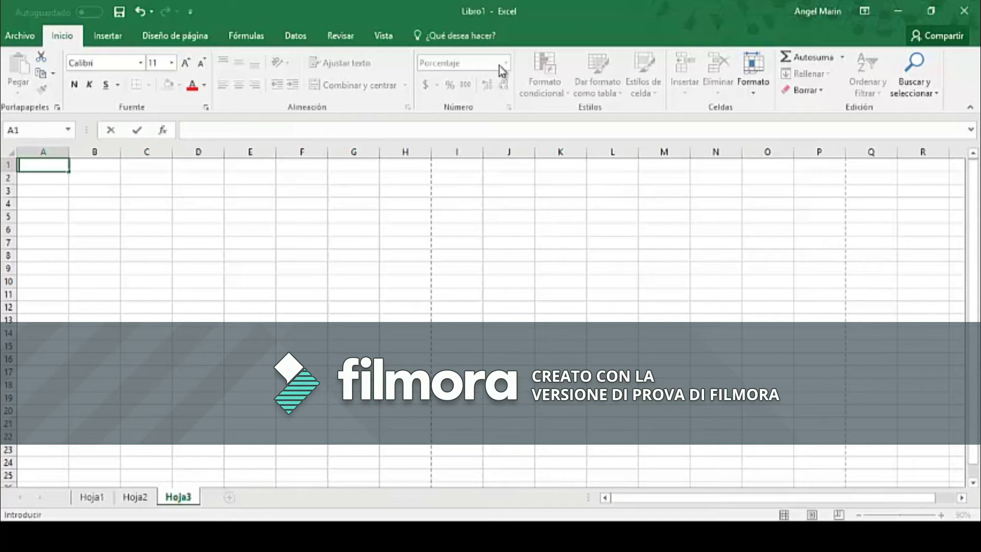
Write the less-than comparison 6<3 in cell A1 and clear it.
type("6<3")
key("Return")
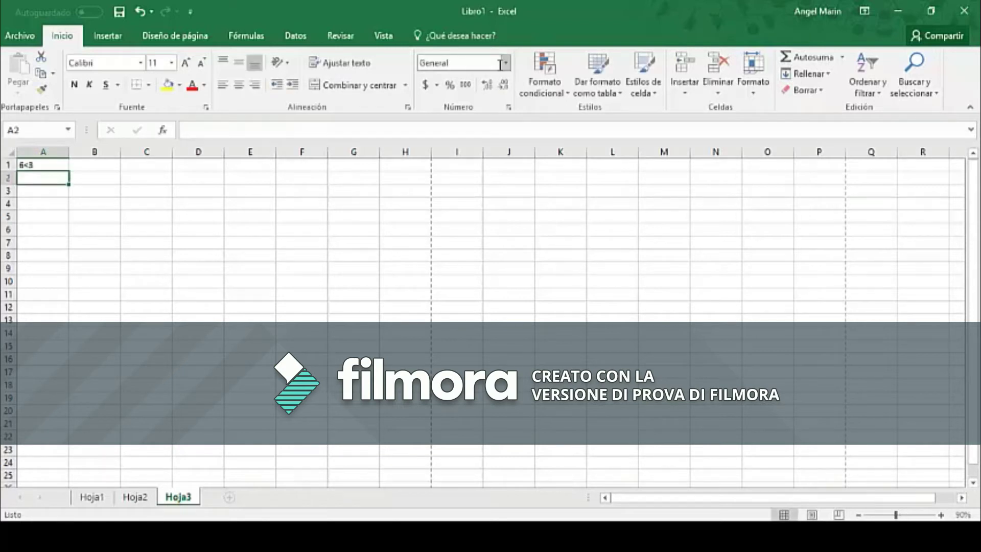
key("Up")
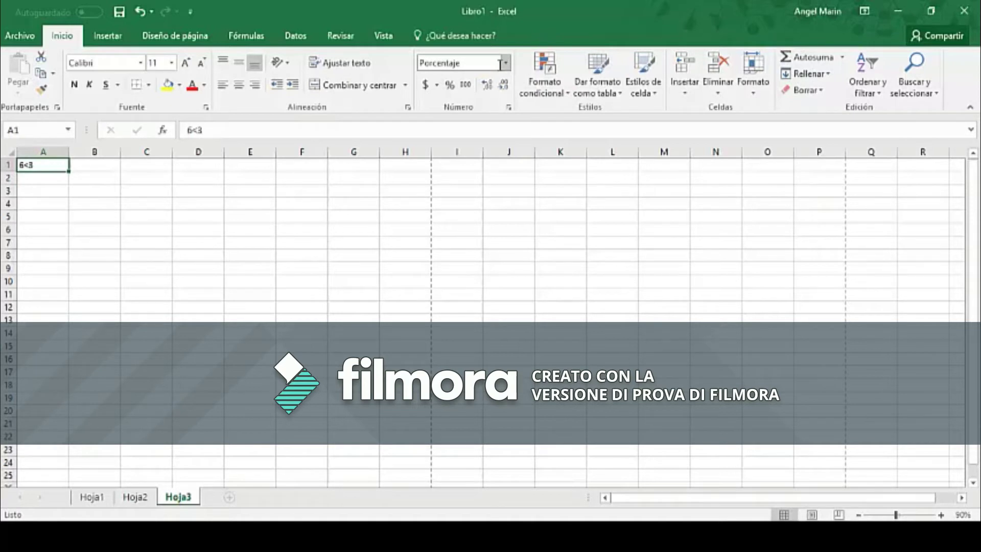
key("BackSpace")
Write the greater-or-equal comparison 6>=5 in cell A1 and erase it.
type("6>=5")
key("Return")
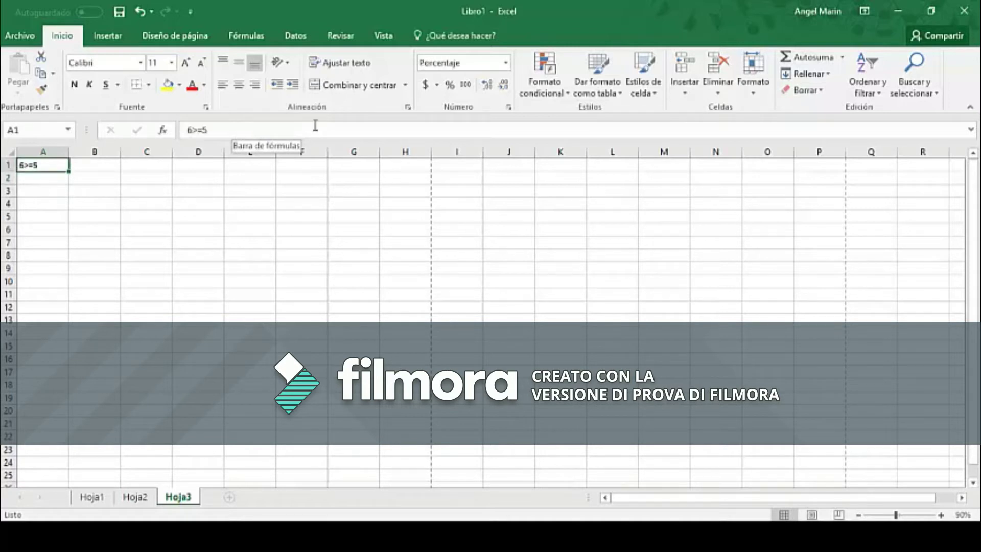
left_click(281, 128)
key("BackSpace")
key("BackSpace")
key("BackSpace")
key("BackSpace")
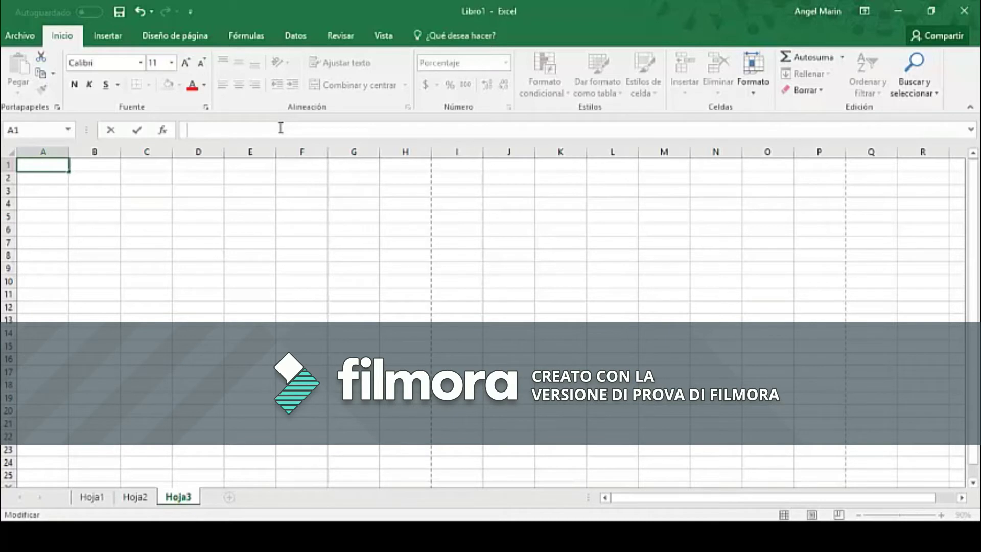
Write the equality comparison 6=6 in cell A1 and clear it.
type("=")
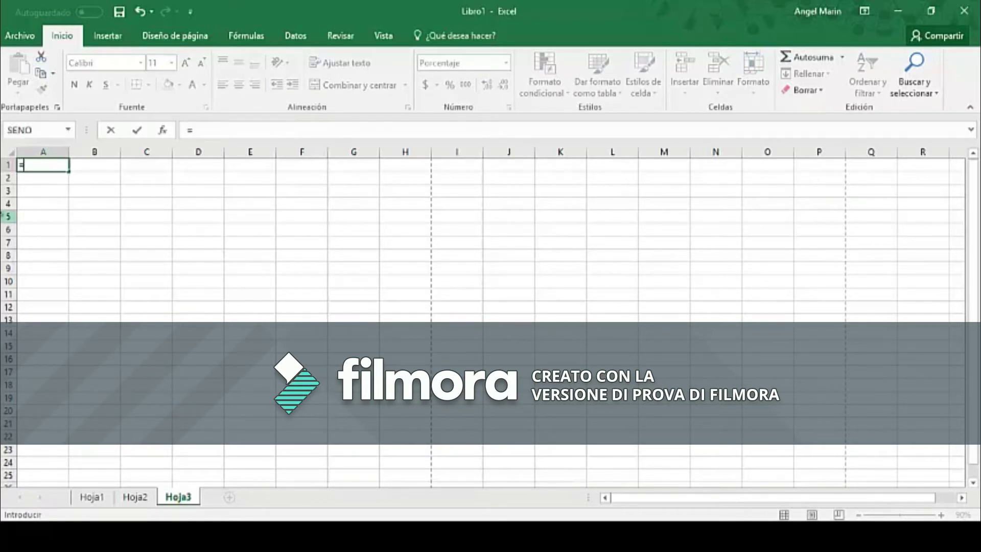
key("Escape")
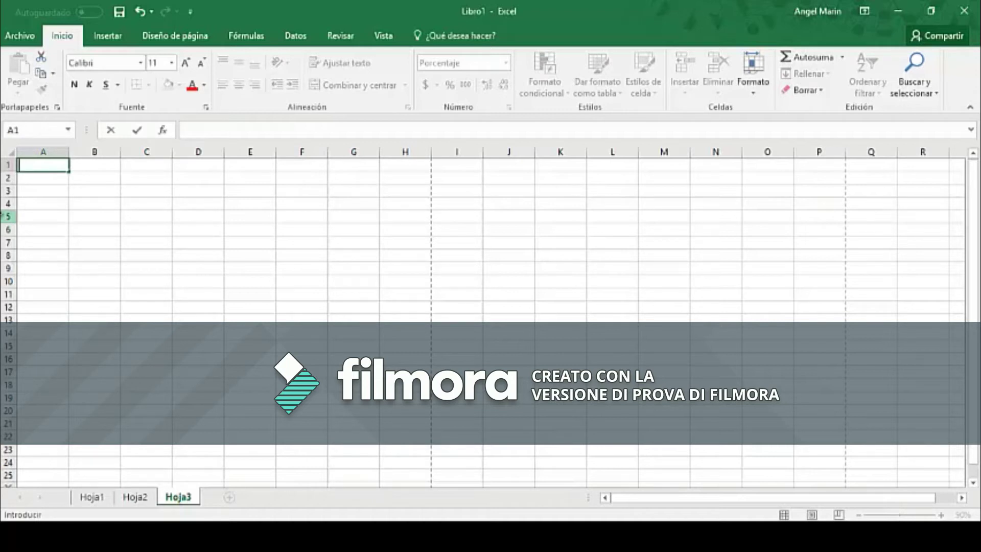
type("6=6")
key("Return")
key("Up")
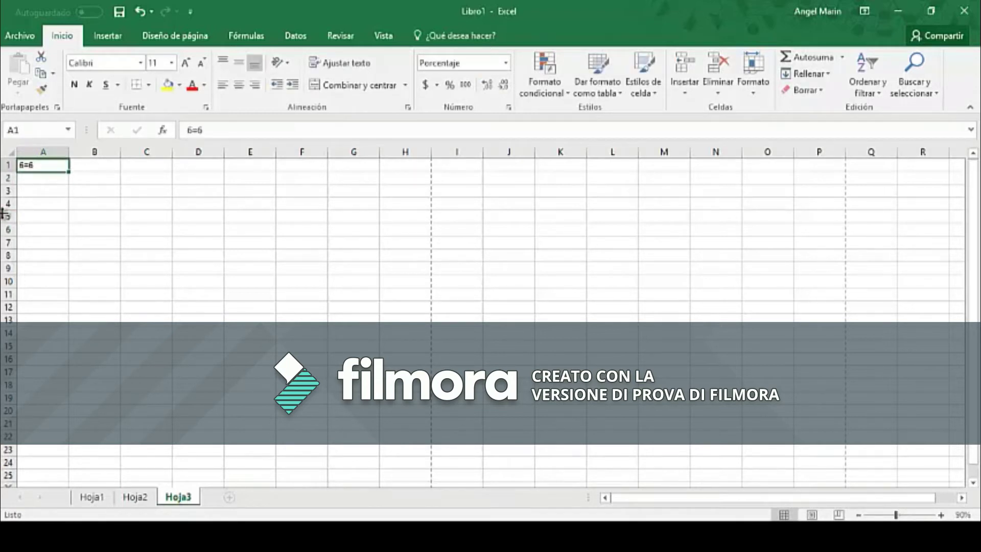
key("BackSpace")
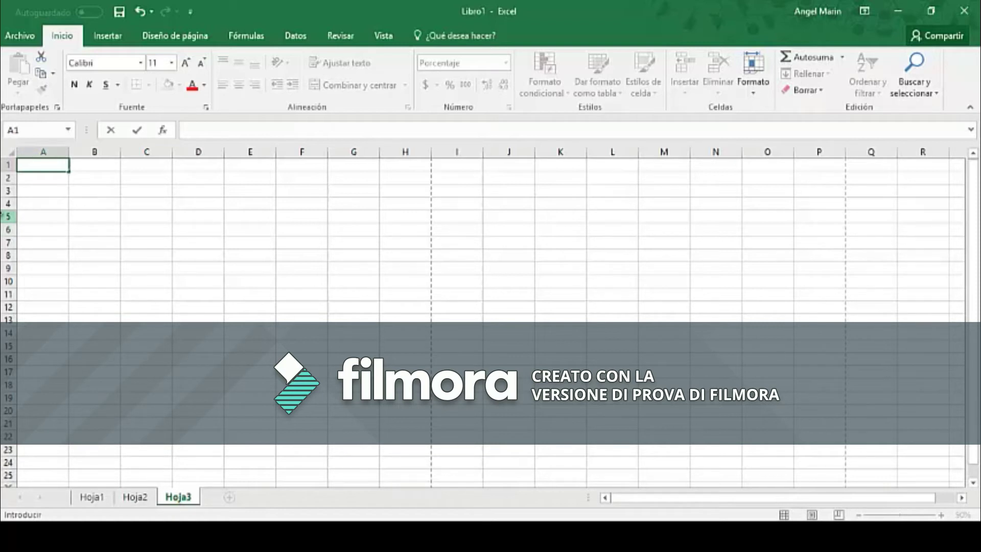
Write a sample comparison operator and the concatenation operator & in cell A1, erasing each one.
type(">")
key("BackSpace")
key("BackSpace")
type("&")
key("BackSpace")
Enter the concatenation formula =123&145 in cell A1 and clear it.
type("123145")
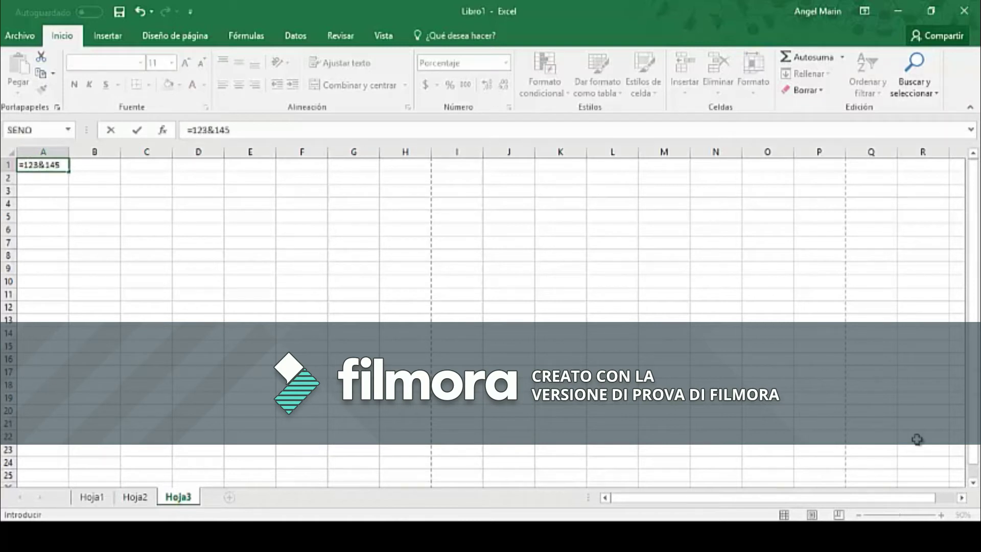
key("Return")
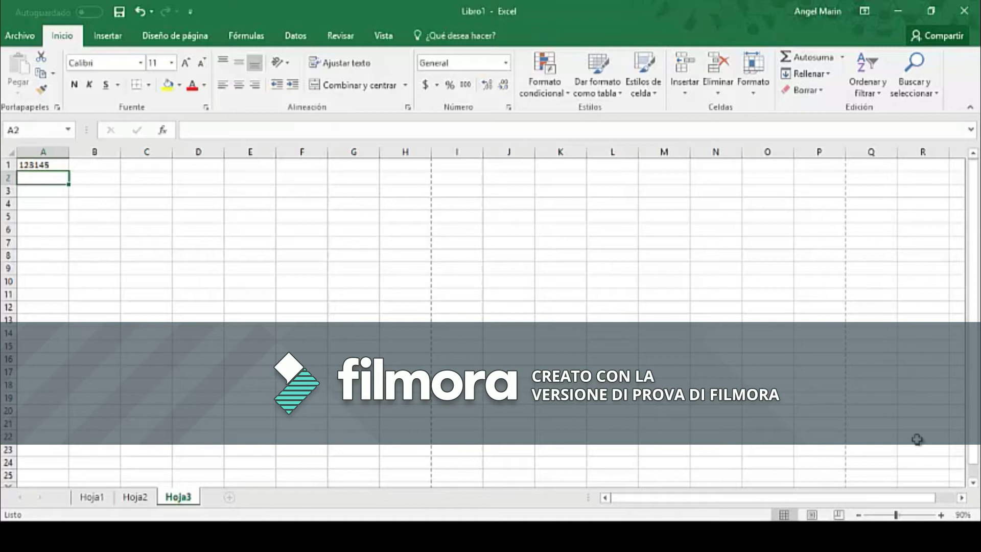
key("Up")
key("BackSpace")
Demonstrate the colon range operator by building the reference =C1:C5 in cell A1, and erase it.
type(":")
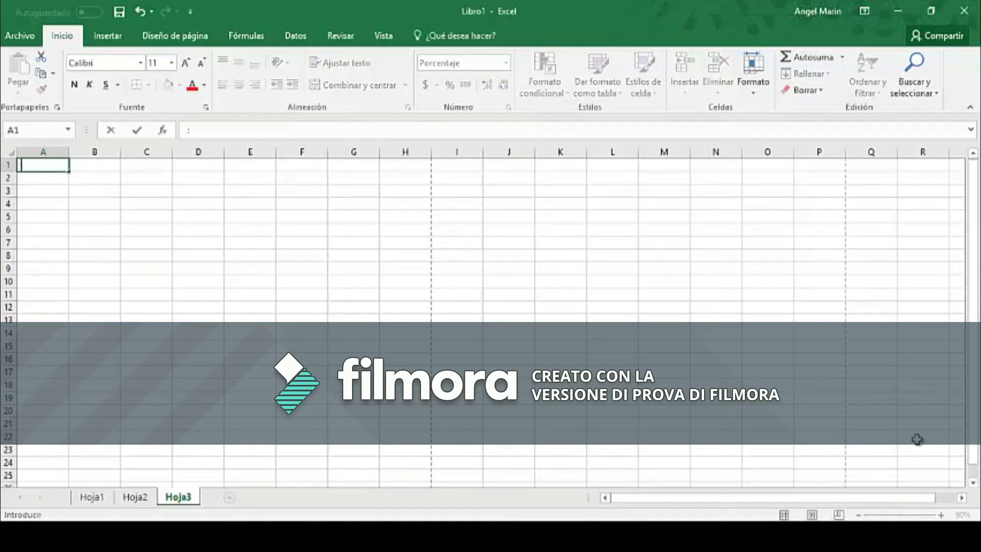
type("=")
left_click_drag(146, 165, 146, 217)
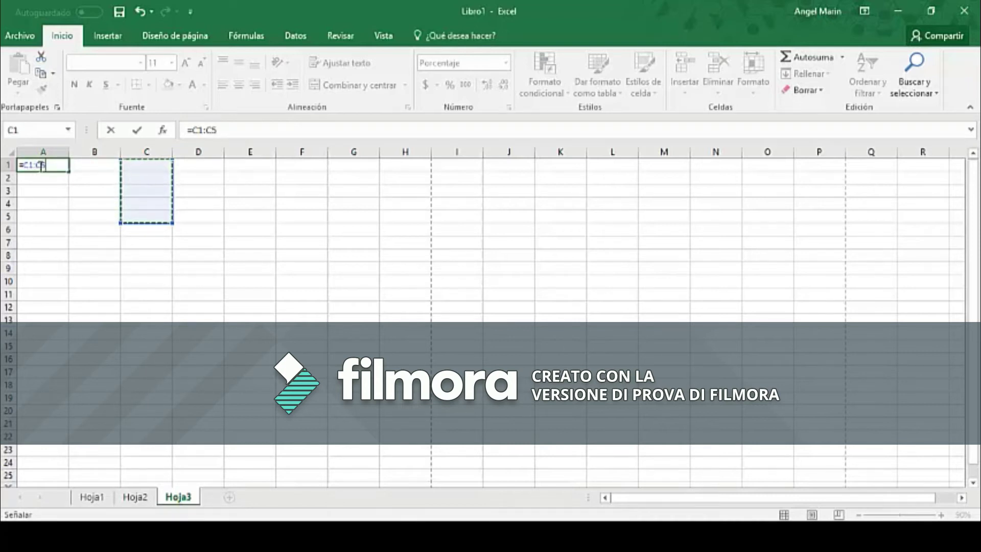
left_click(36, 166)
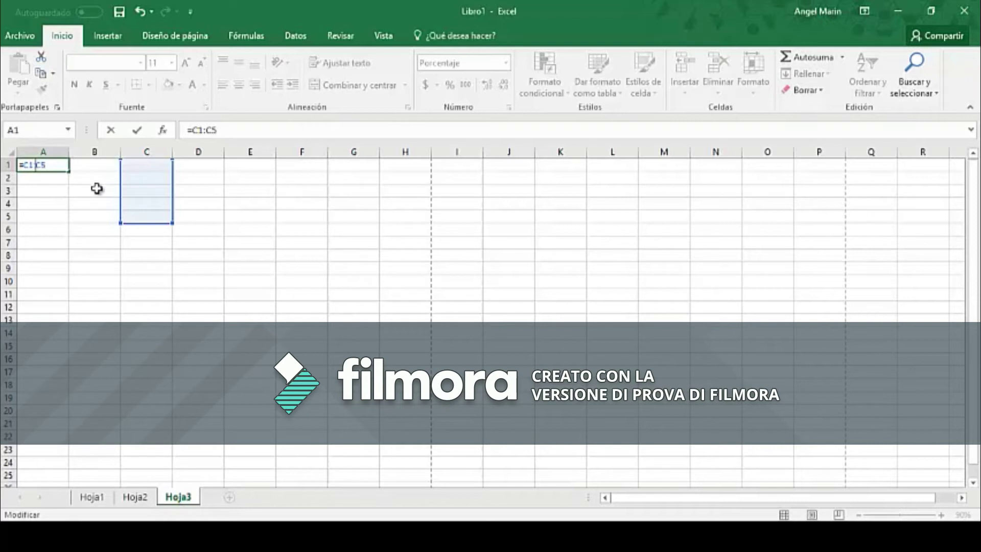
key("BackSpace")
key("BackSpace")
key("BackSpace")
key("BackSpace")
key("BackSpace")
key("BackSpace")
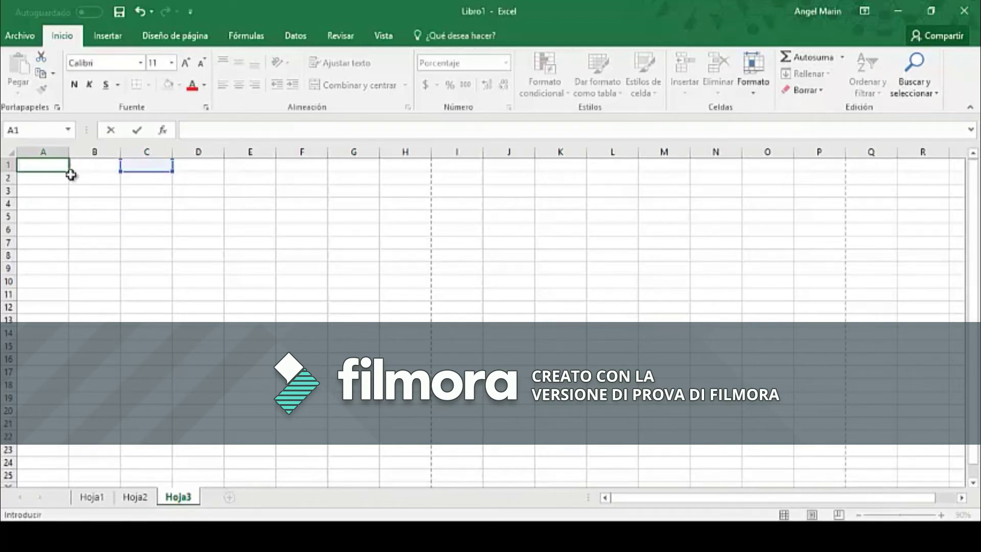
Demonstrate the comma union operator by building the reference =B1:B6,C1:C6 in cell A1, and erase it.
type(",")
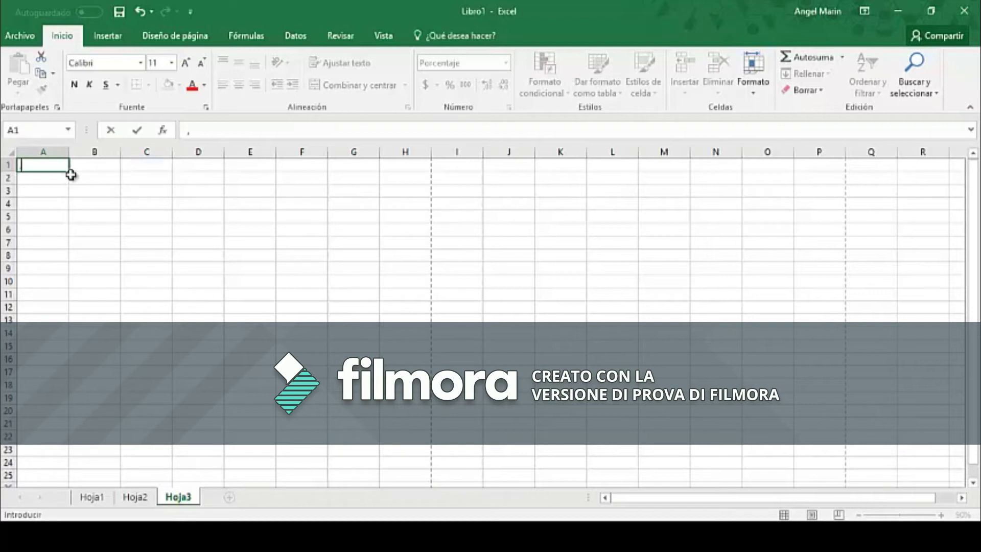
key("BackSpace")
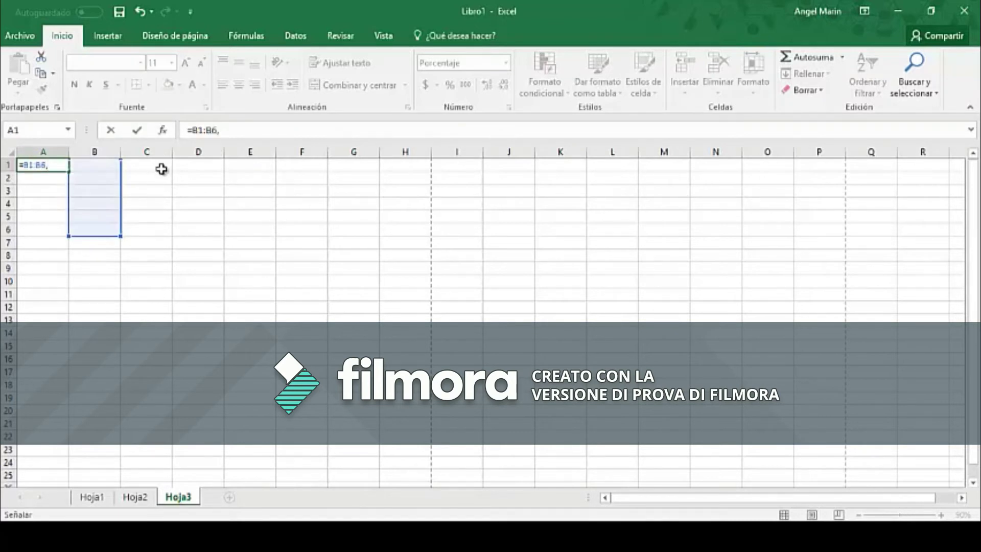
left_click_drag(160, 166, 160, 228)
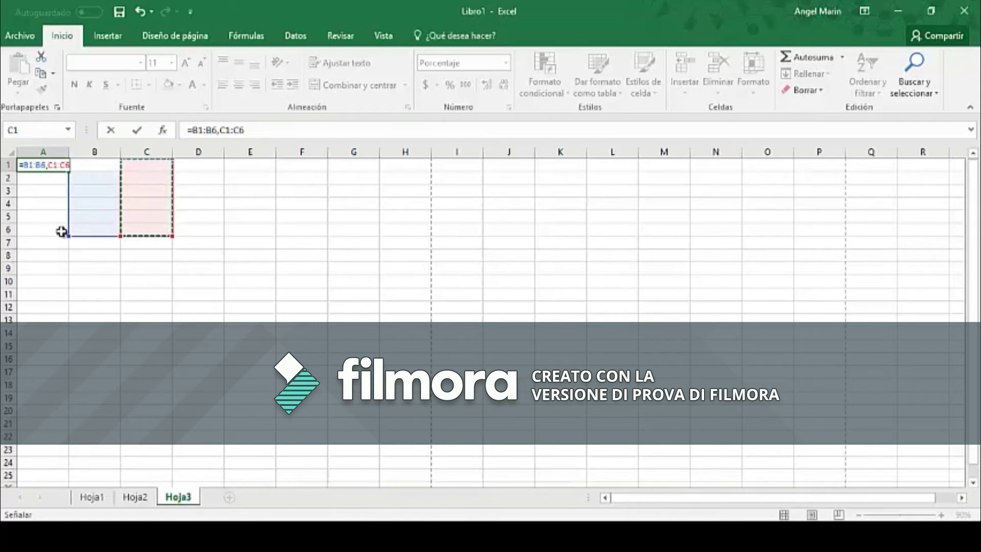
key("BackSpace")
key("BackSpace")
key("BackSpace")
key("BackSpace")
key("BackSpace")
key("BackSpace")
key("BackSpace")
key("BackSpace")
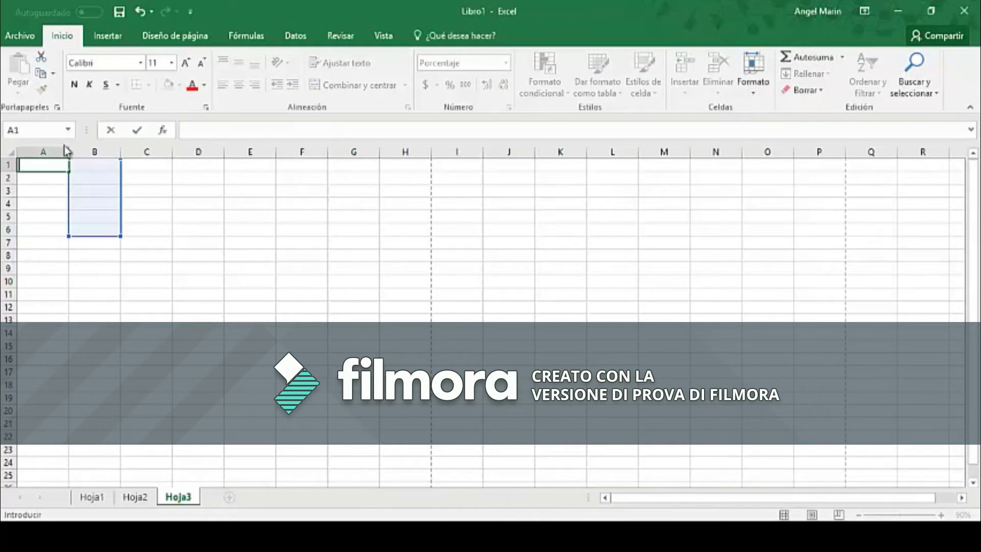
Start a space-separated range reference in cell A1 with =C1:C9 and discard it.
type("=")
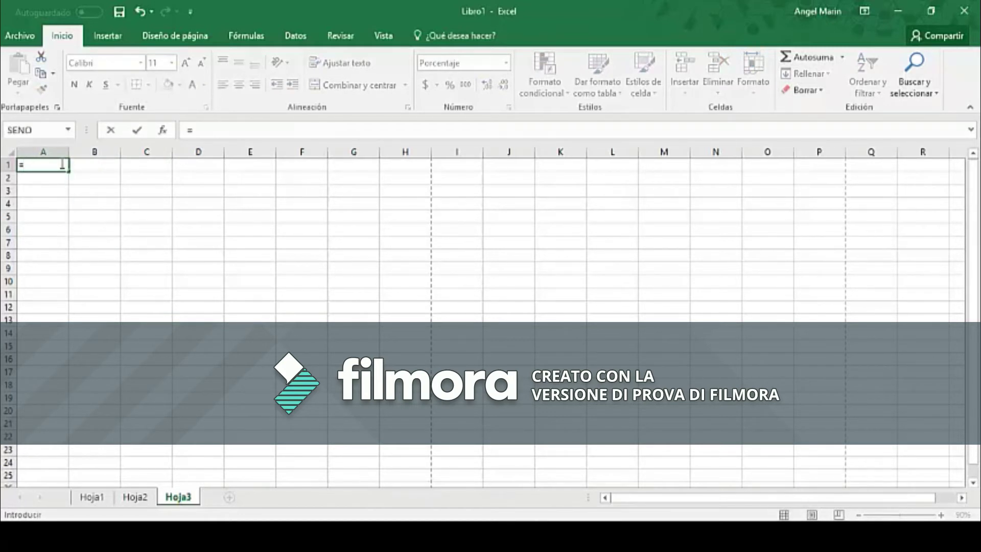
left_click_drag(146, 169, 151, 273)
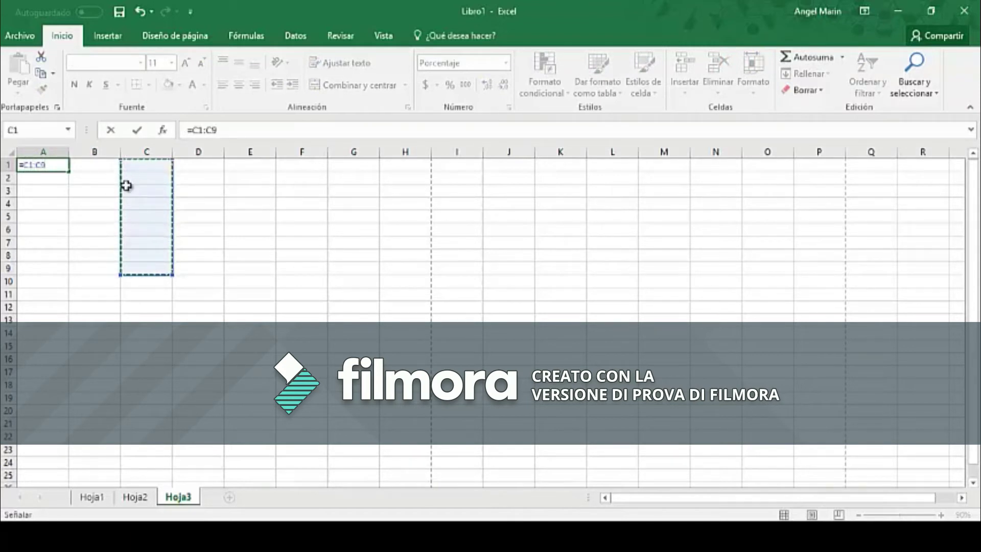
left_click_drag(188, 168, 194, 268)
key("BackSpace")
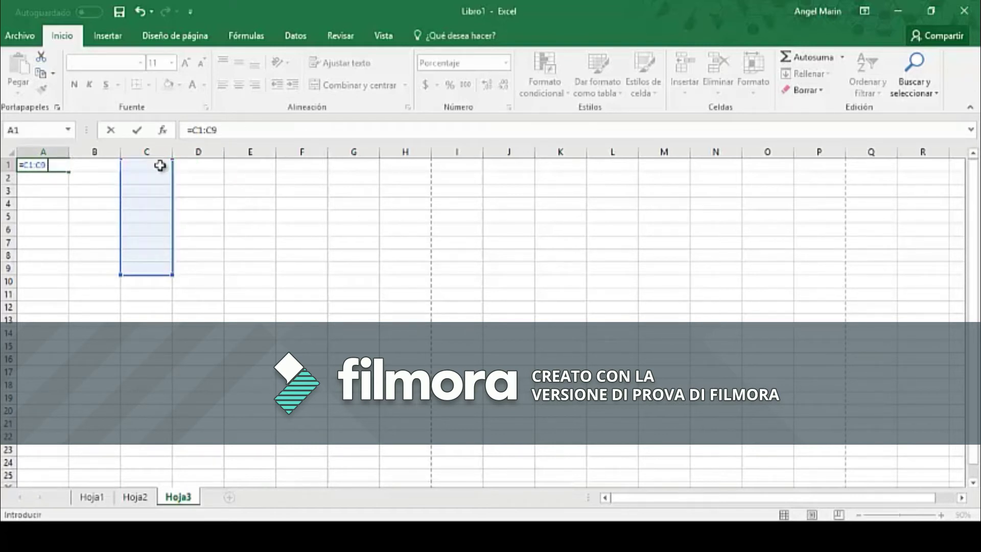
key("Escape")
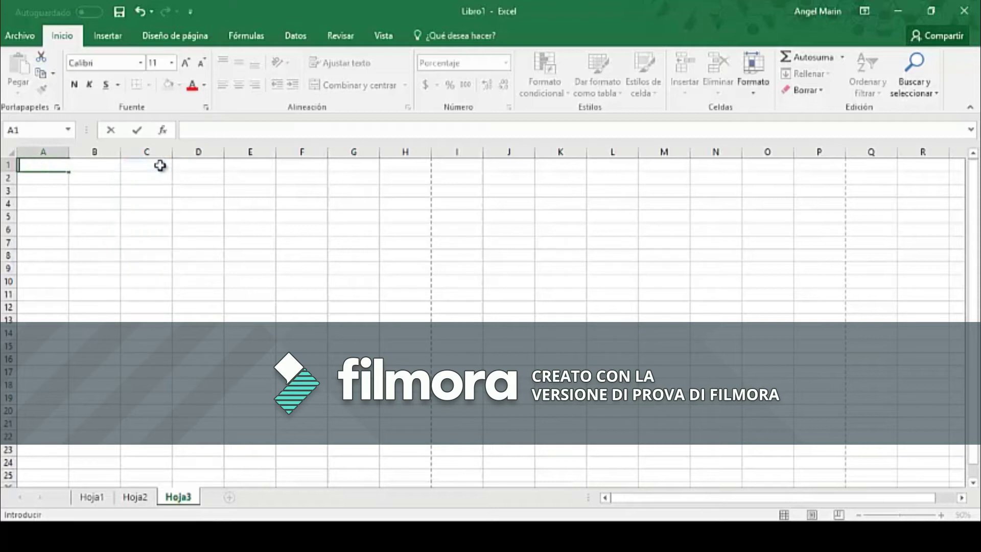
left_click_drag(144, 253, 145, 244)
left_click(39, 165)
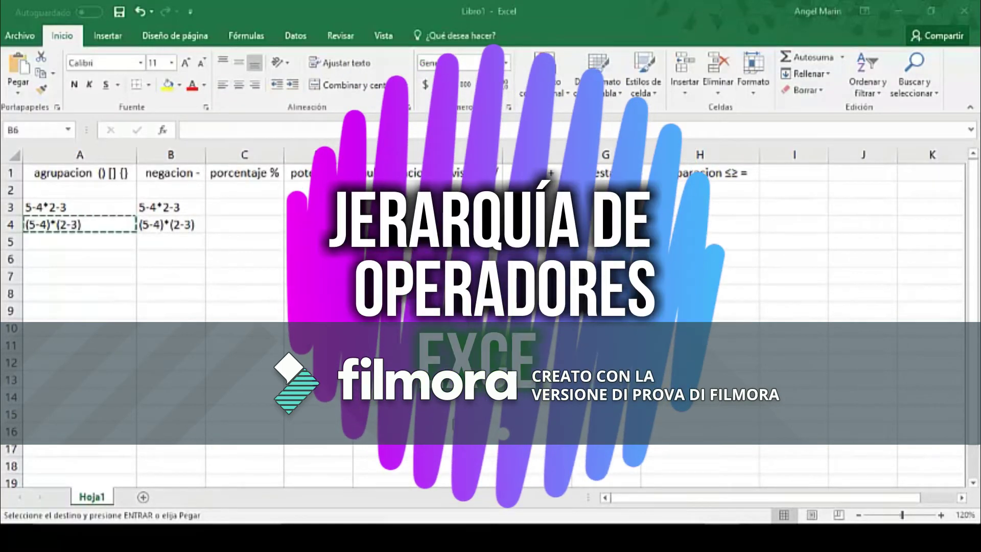
Cancel the pending copy of cell A4 and select the heading "agrupacion () [] {}" in cell A1.
left_click(123, 172)
key("Escape")
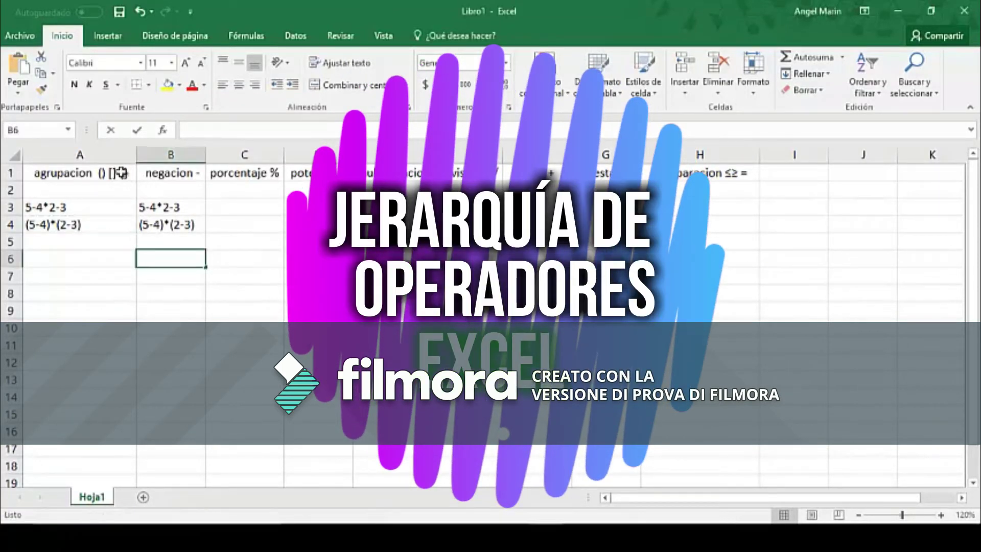
left_click(110, 173)
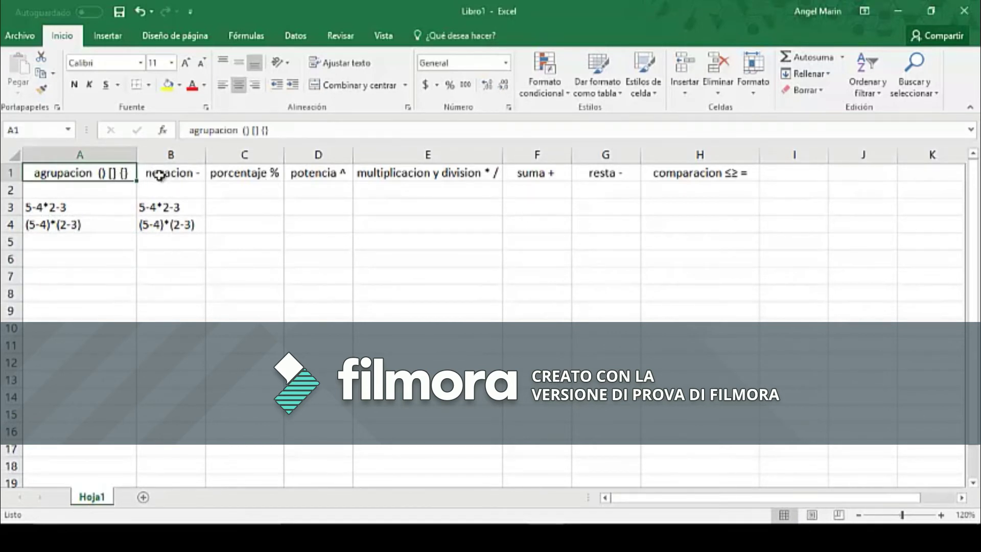
Review the operator hierarchy headings in row 1 from negacion through comparacion, and return to agrupacion in cell A1.
left_click(159, 175)
key("Right")
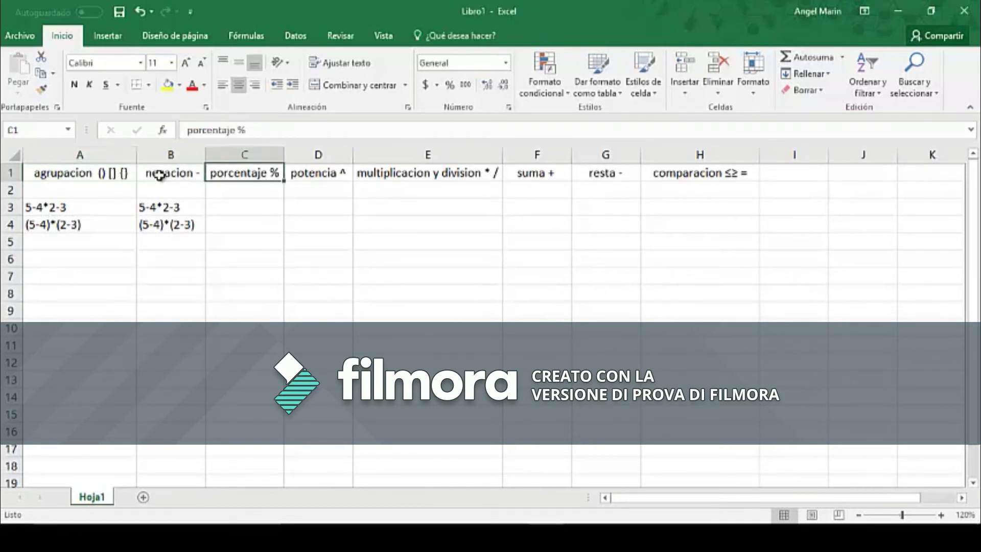
key("Right")
key("Right")
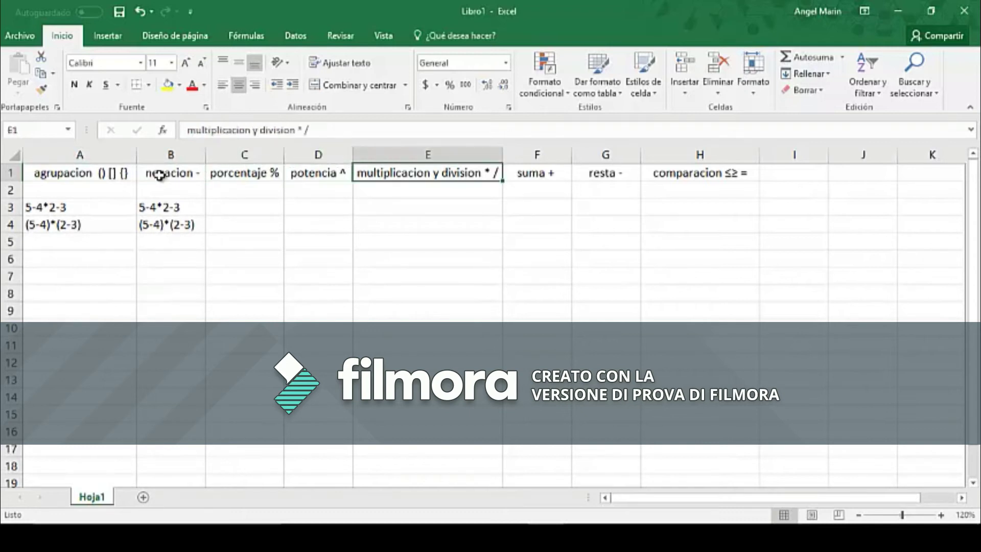
key("Right")
key("Right")
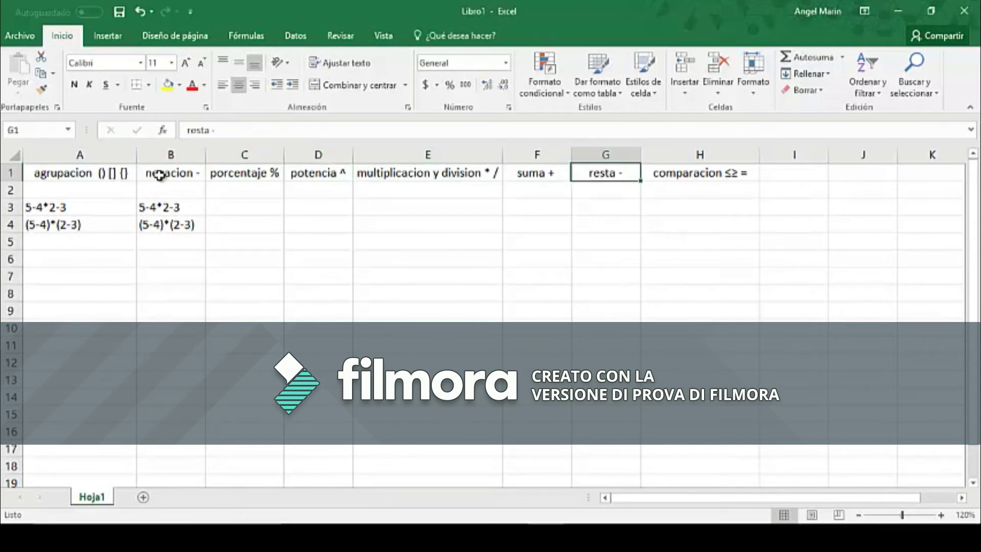
key("Right")
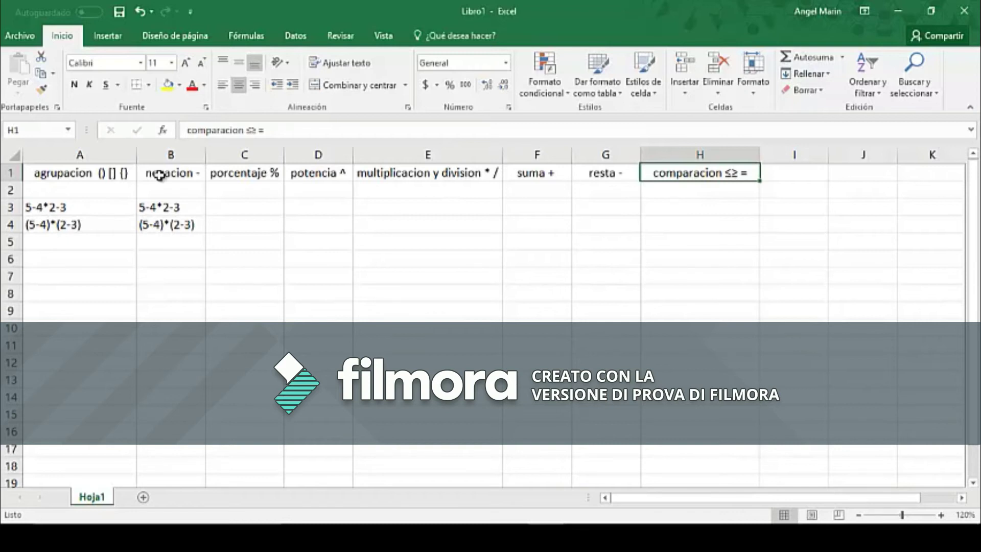
key("Left")
key("Left")
key("Left")
key("Left")
key("Left")
key("Left")
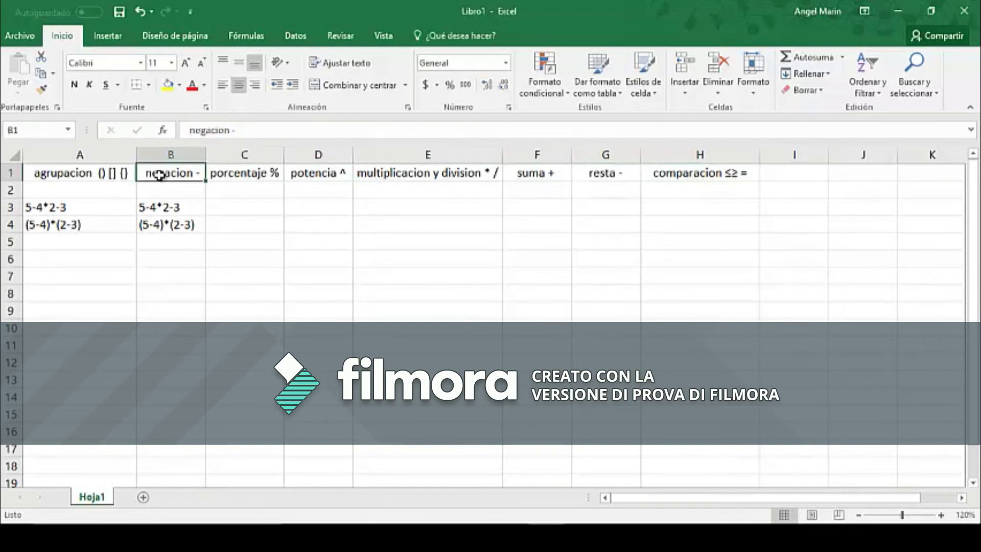
key("Left")
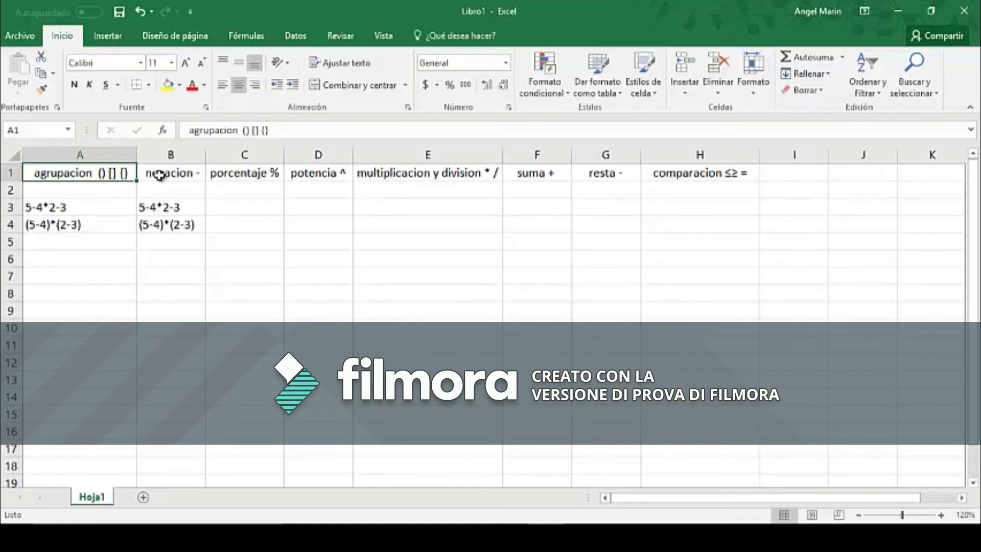
Turn the text expressions in cells A3 and A4 into the formulas =5-4*2-3 and =(5-4)*(2-3).
left_click(93, 208)
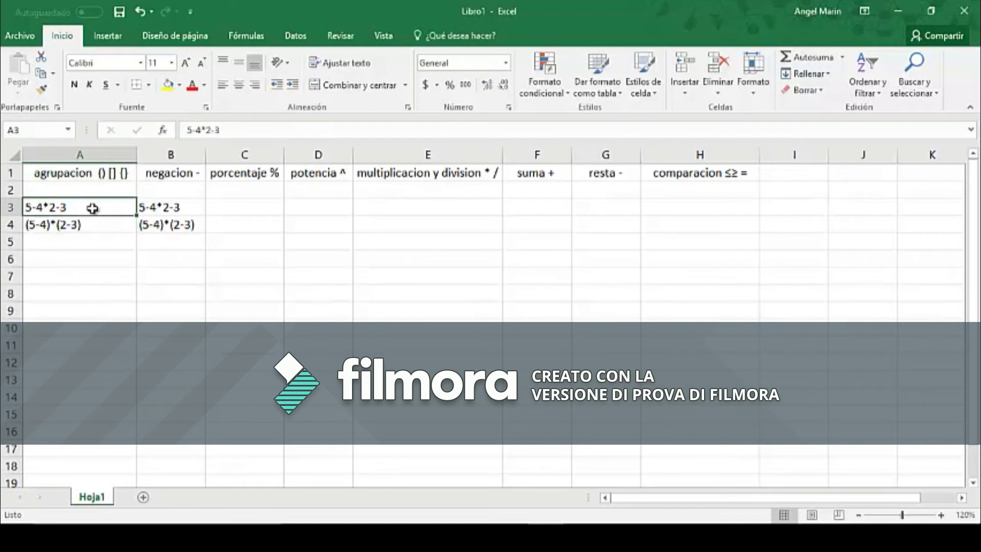
left_click(82, 224)
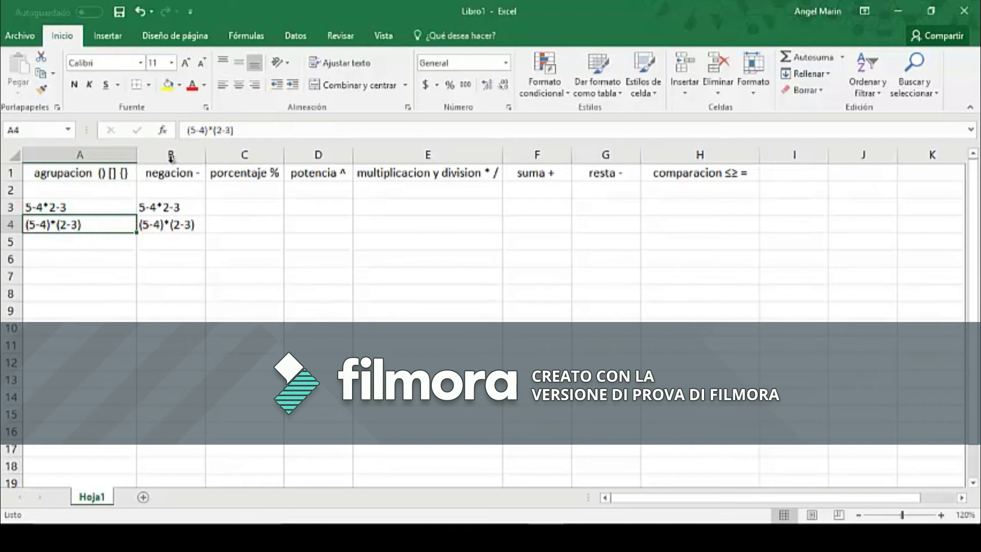
left_click(103, 204)
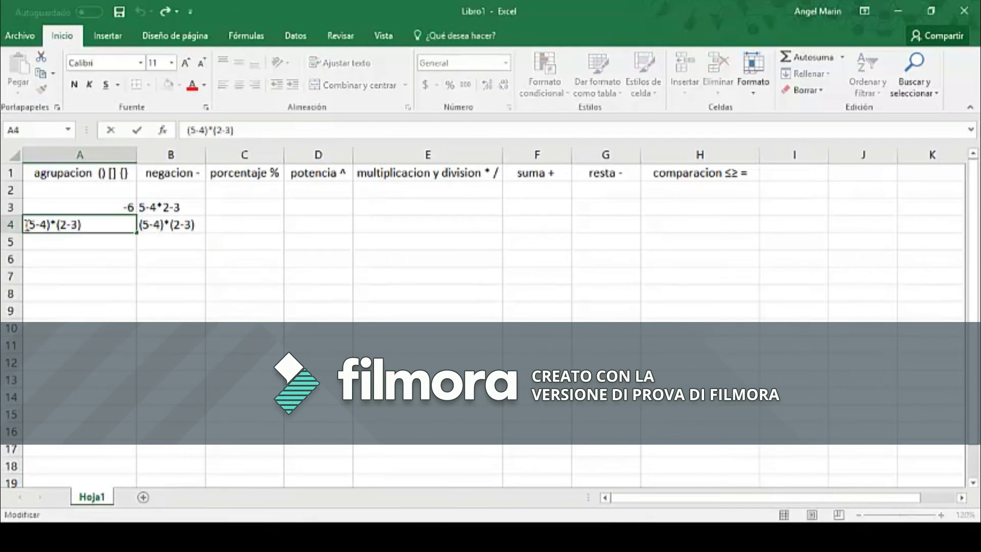
left_click(30, 225)
type("=")
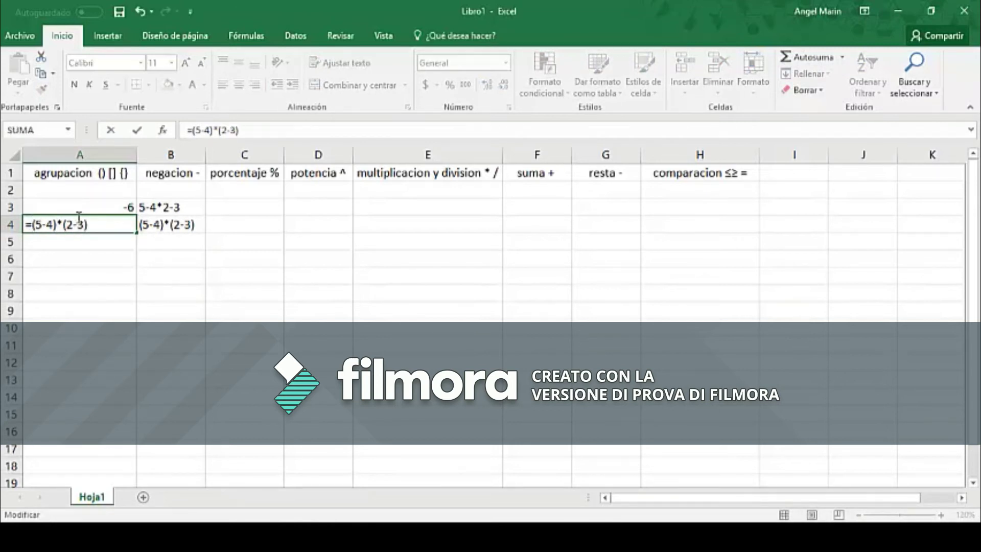
key("End")
key("Return")
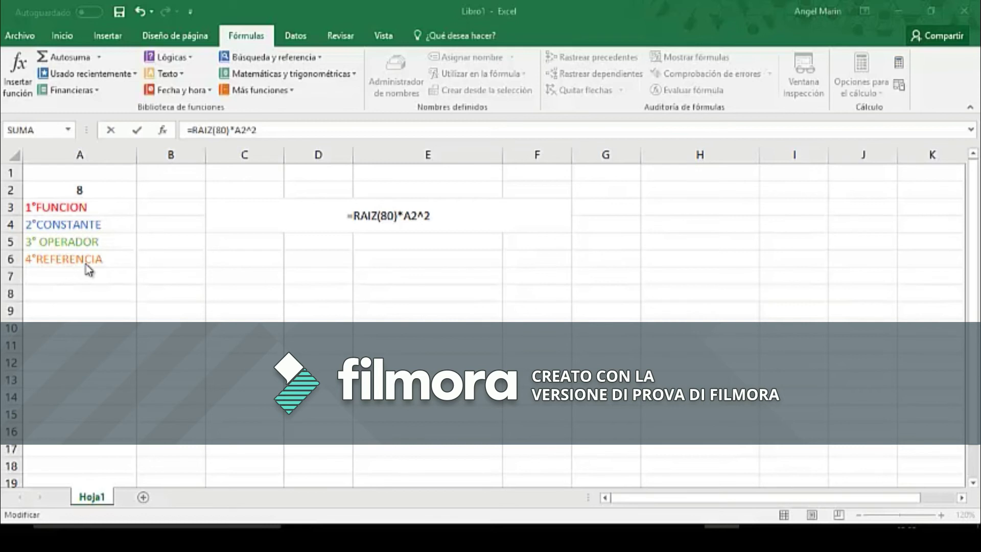
Go through the parts of the formula =RAIZ(80)*A2^2 in the merged cell C3:F4, highlighting the A2 reference, and enter the formula.
left_click(350, 217)
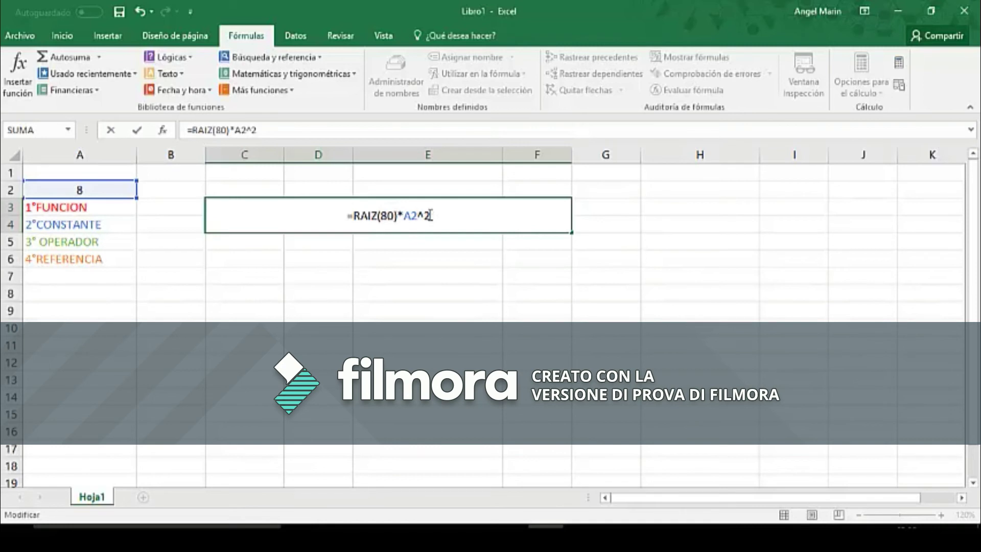
key("Left")
key("Left")
key("Left")
key("Right")
key("Right")
key("Right")
left_click_drag(418, 216, 408, 215)
left_click(440, 224)
key("Return")
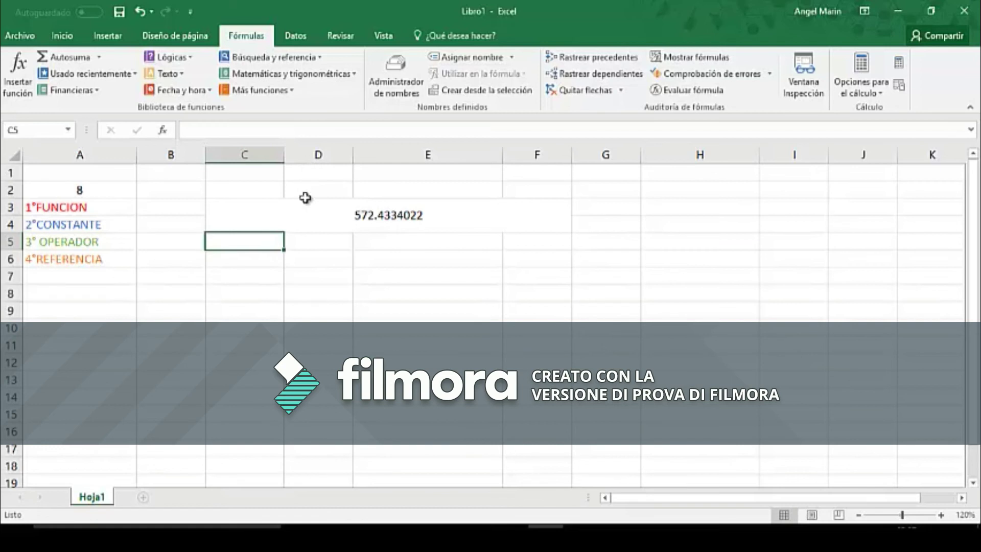
Insert the Suma function in cell C9 with G48 as its argument.
left_click(237, 308)
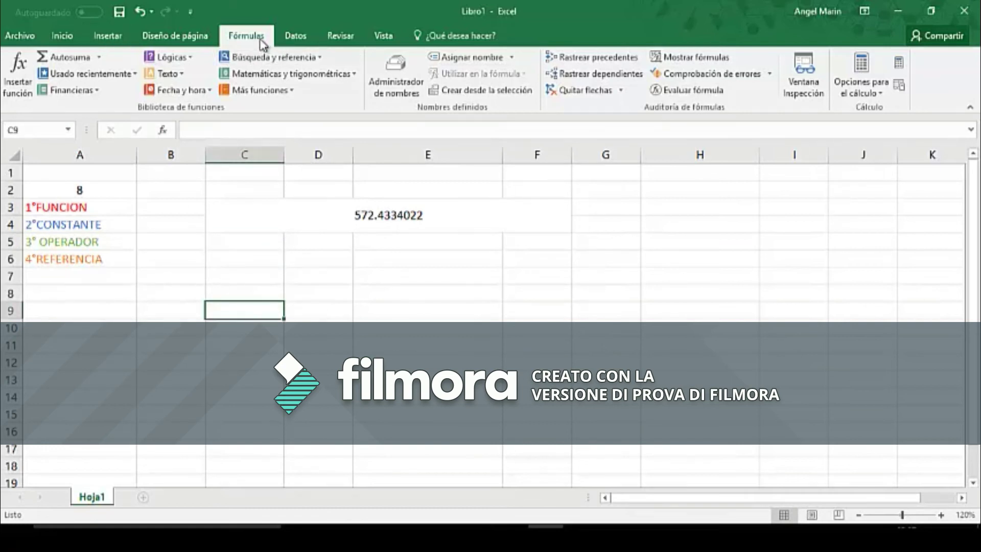
left_click(100, 59)
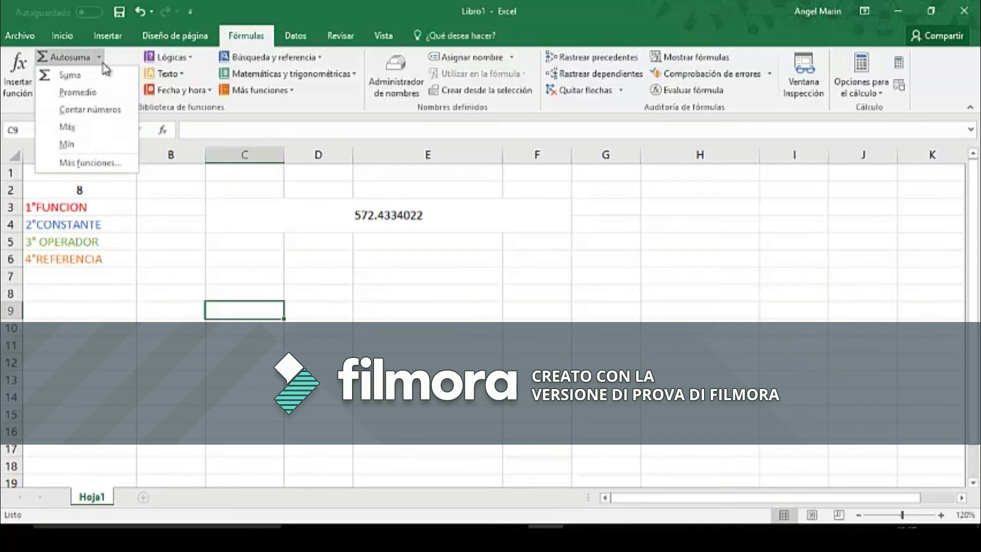
left_click(70, 75)
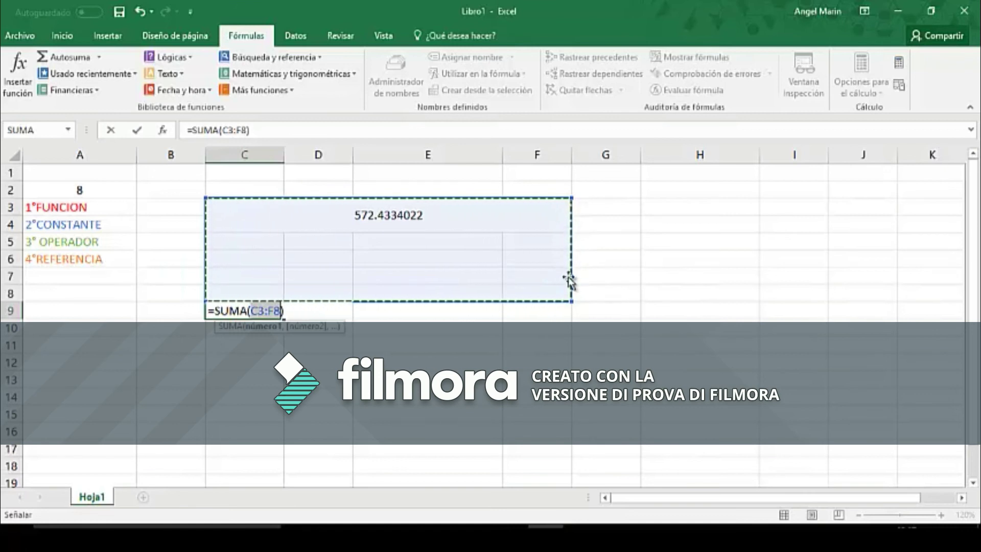
left_click(613, 228)
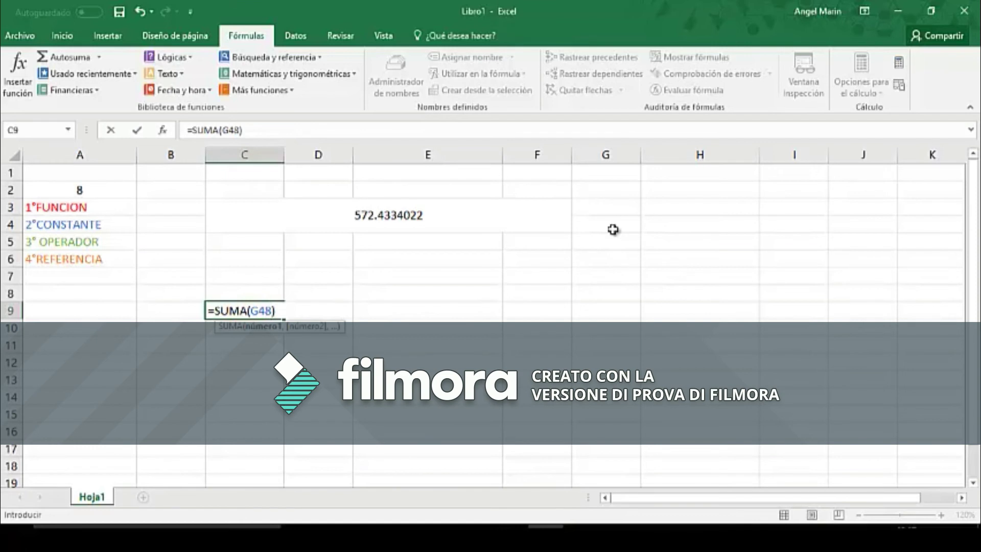
key("Return")
Enter the value 8 in cell G4 and the value 9 in cell I4.
left_click(629, 224)
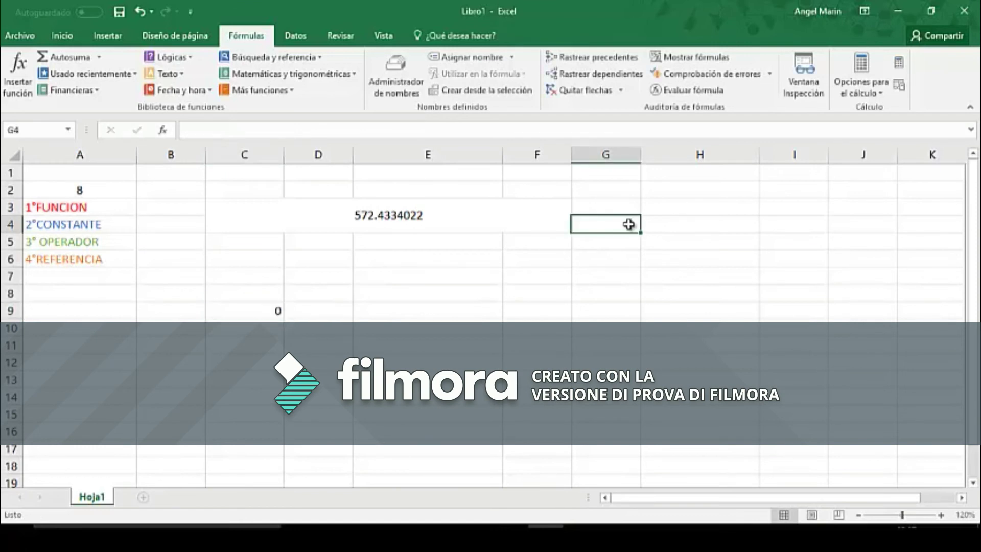
type("8")
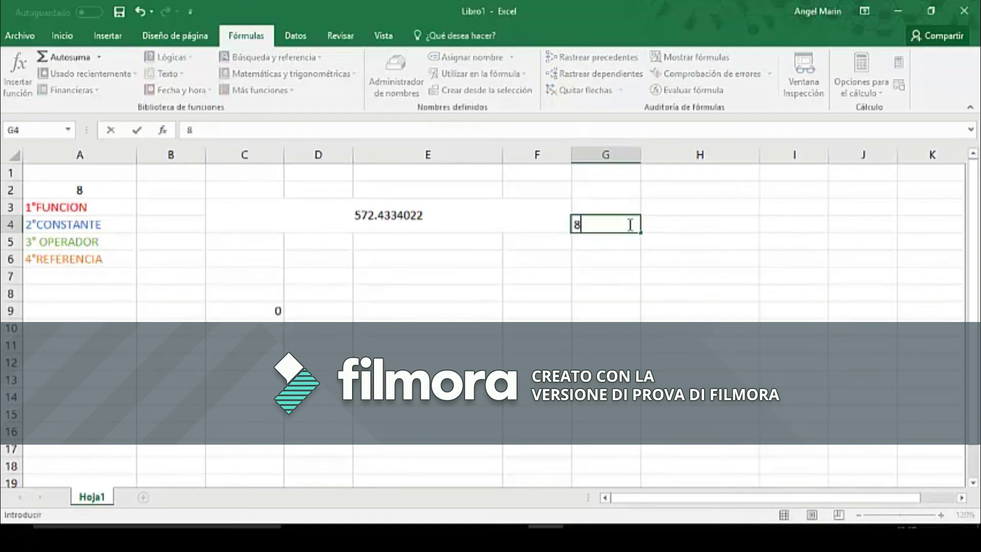
left_click(796, 221)
type("9")
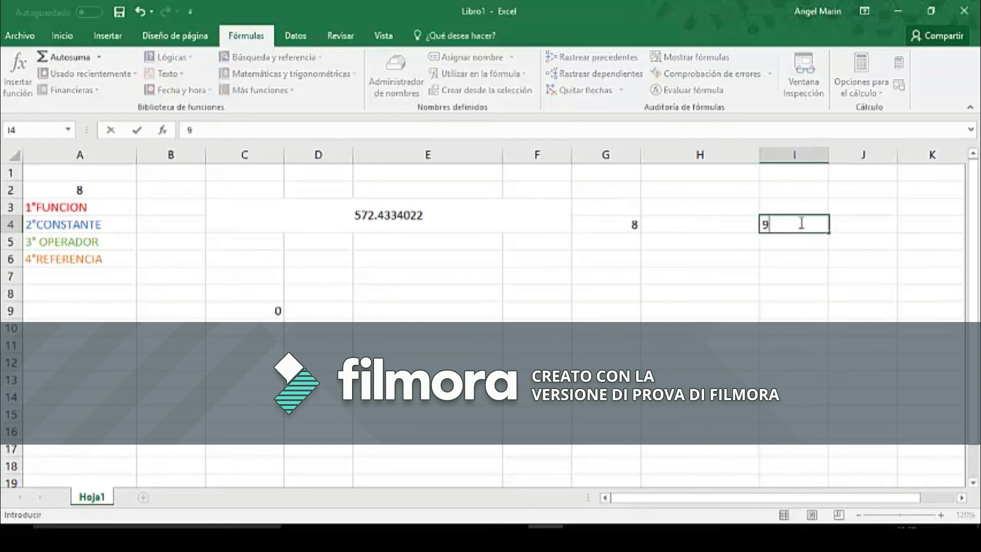
Set the sum formula in cell C9 to =SUMA(G4:I9).
left_click(276, 307)
double_click(280, 304)
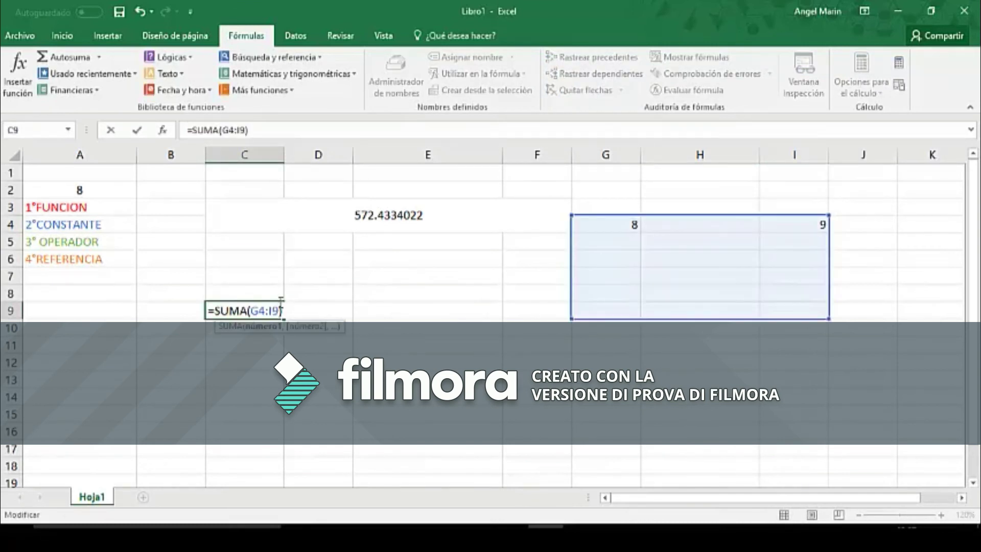
left_click(238, 366)
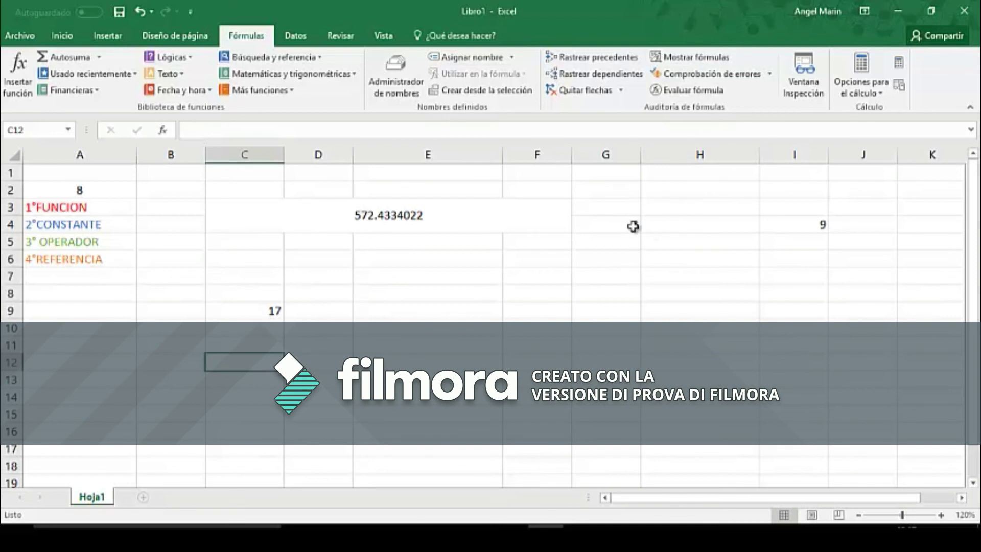
Calculate the average of the values in cells G4 and I4 in cell C10 with the Promedio function.
left_click(247, 331)
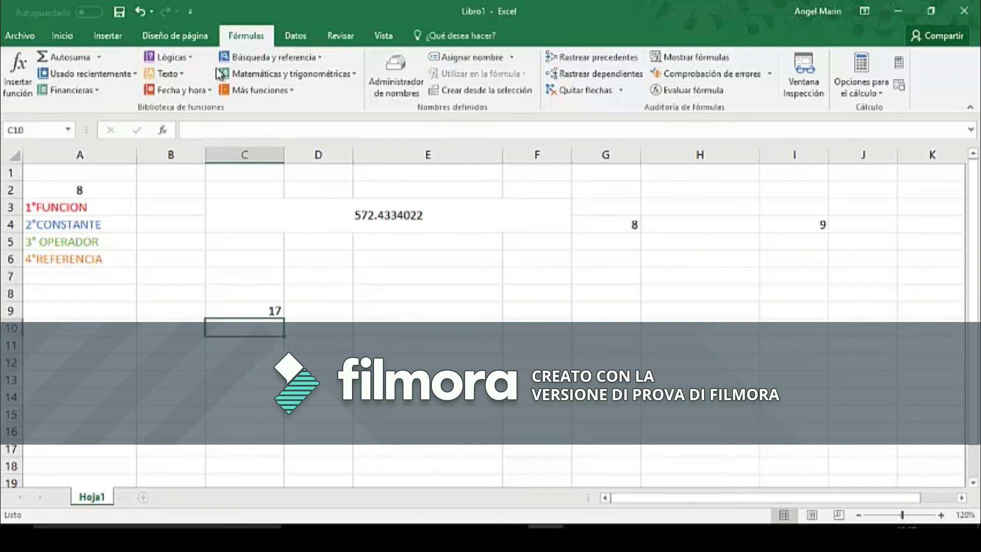
left_click(99, 57)
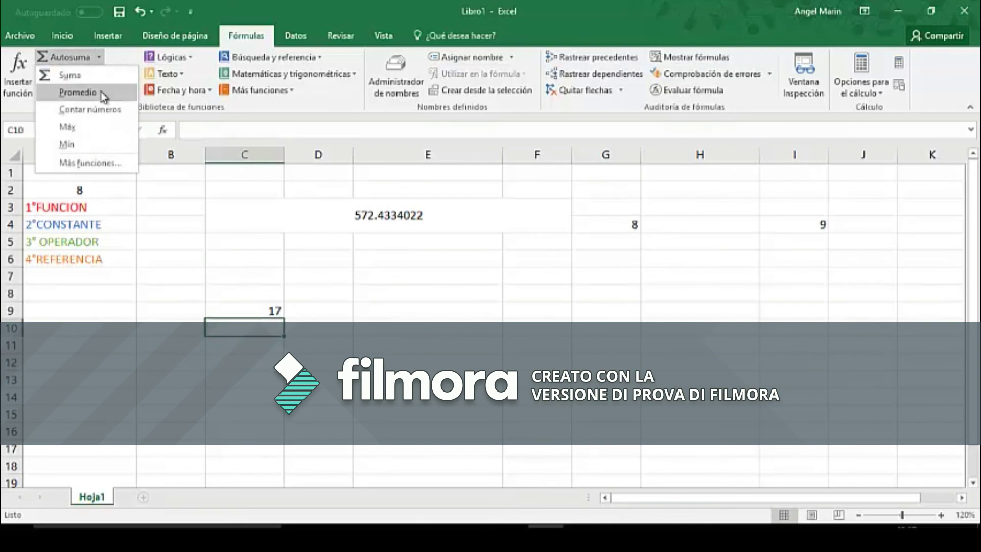
left_click(100, 92)
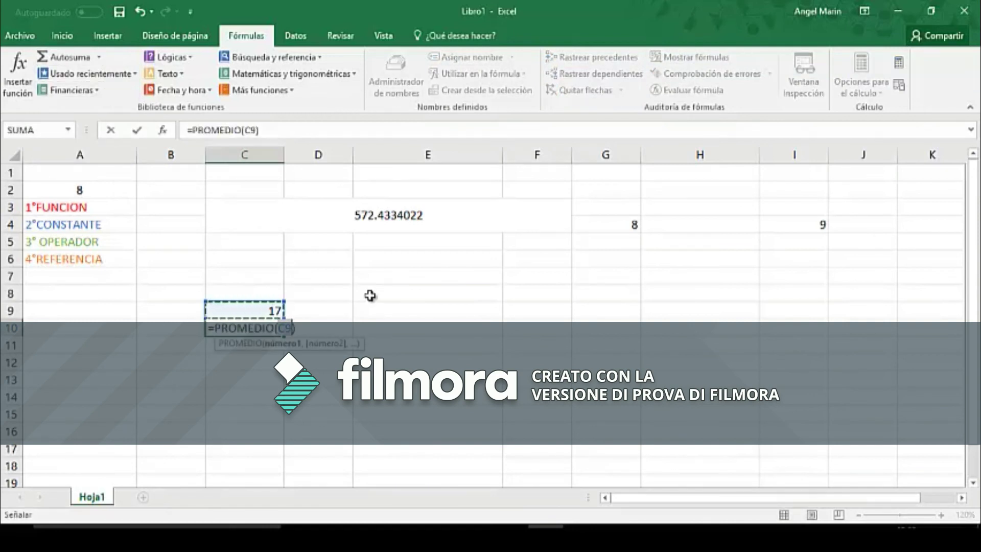
key("BackSpace")
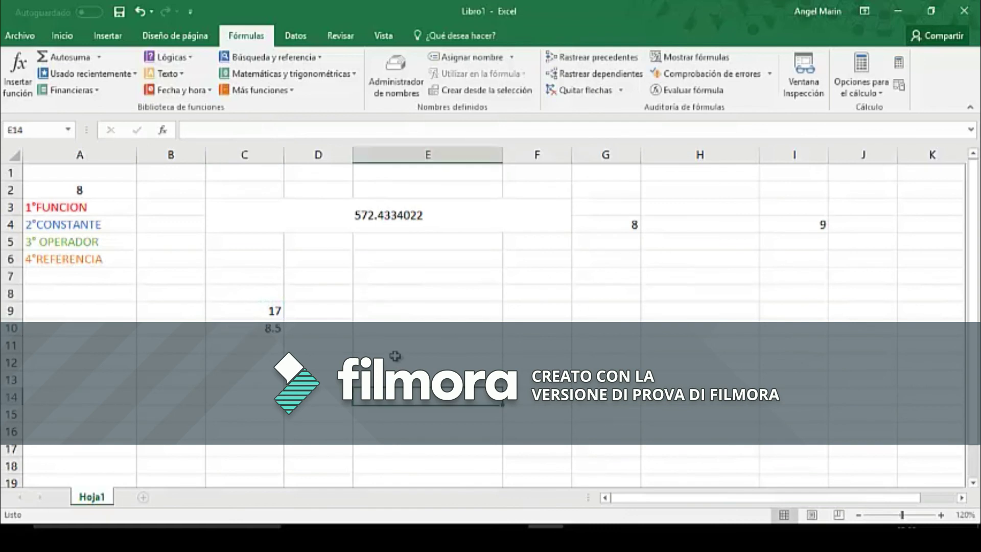
Calculate the maximum of the values in cells G4 and I4 in cell C11 with the Máx function.
left_click(271, 341)
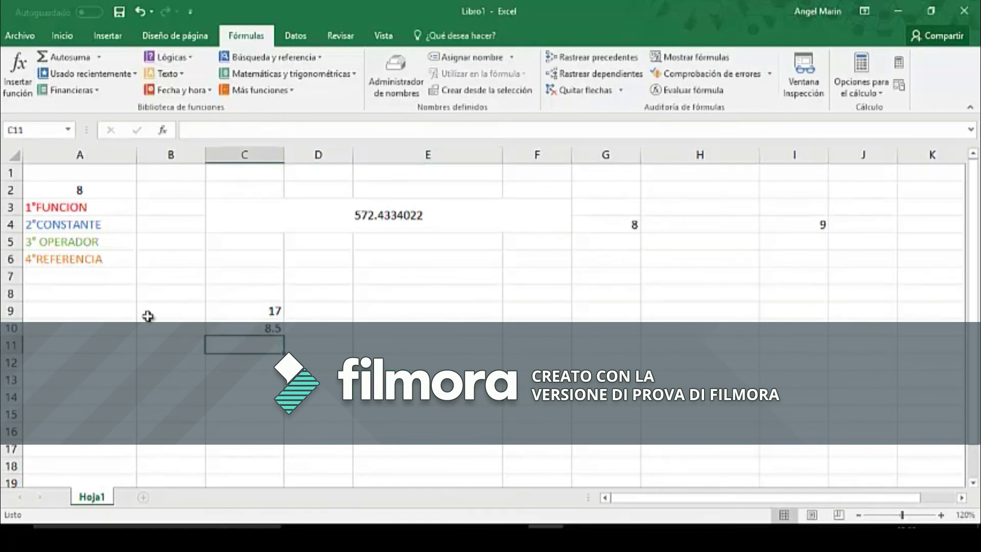
left_click(98, 57)
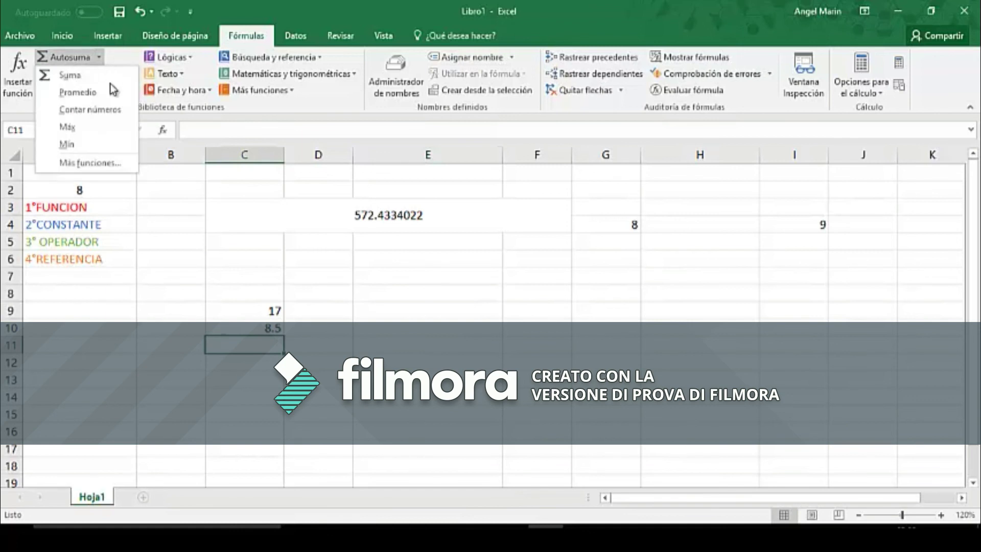
left_click(106, 127)
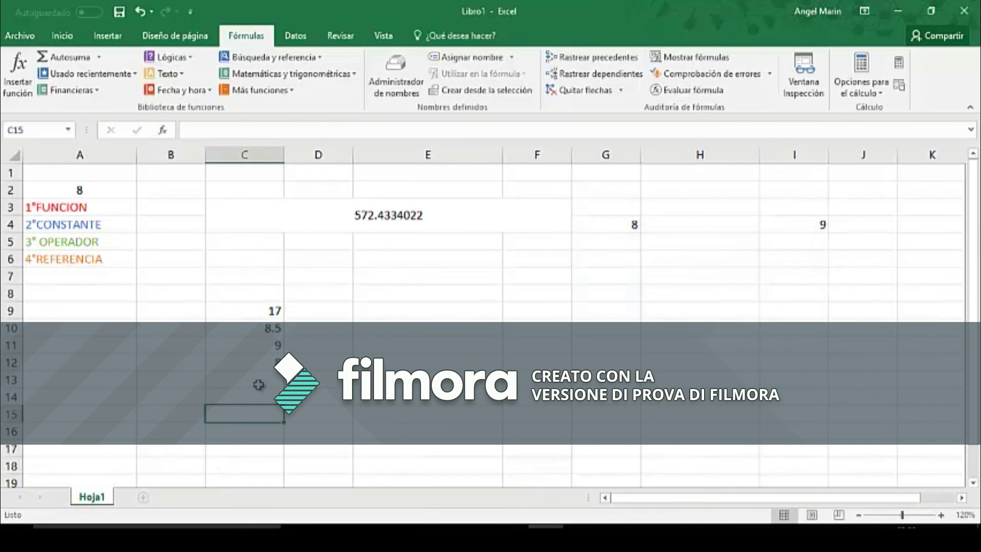
Open the Insert Function dialog for cell C13 and review the descriptions of recently used functions such as HIPERVINCULO, CONTAR and SENO.
left_click(258, 385)
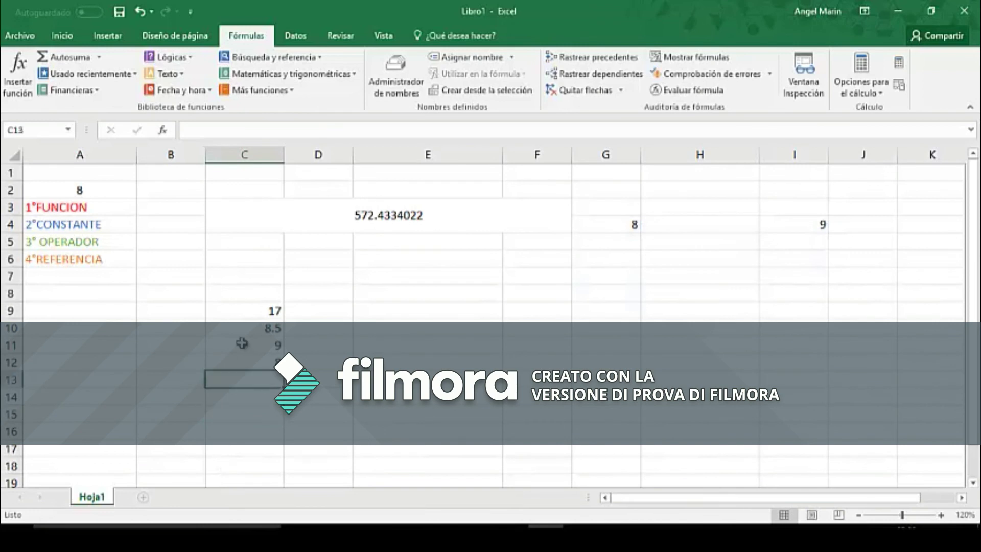
left_click(99, 57)
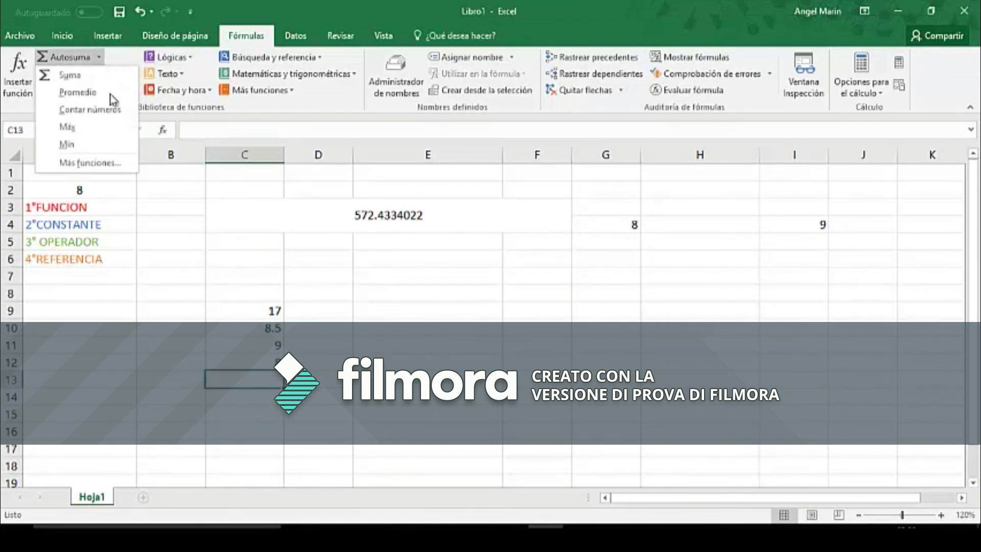
left_click(110, 162)
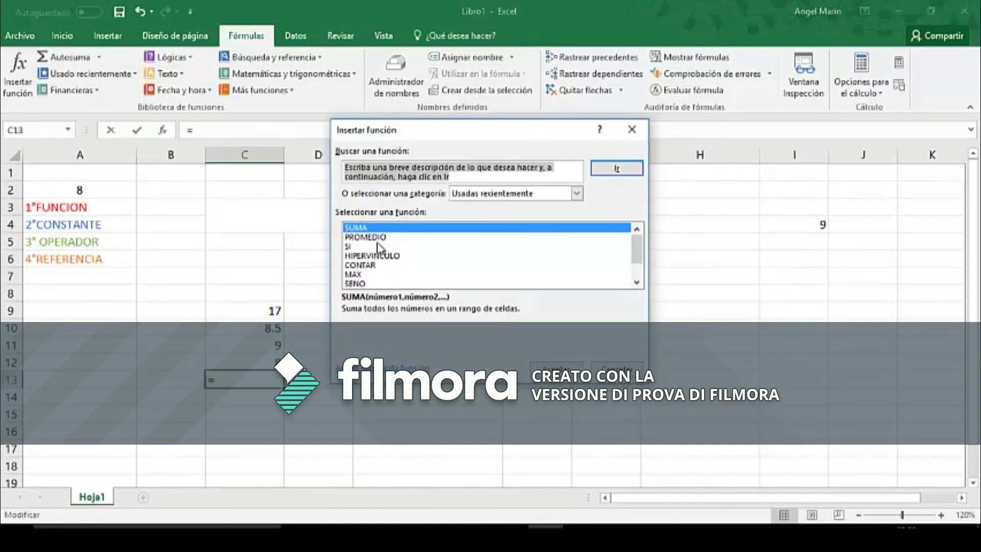
left_click(370, 234)
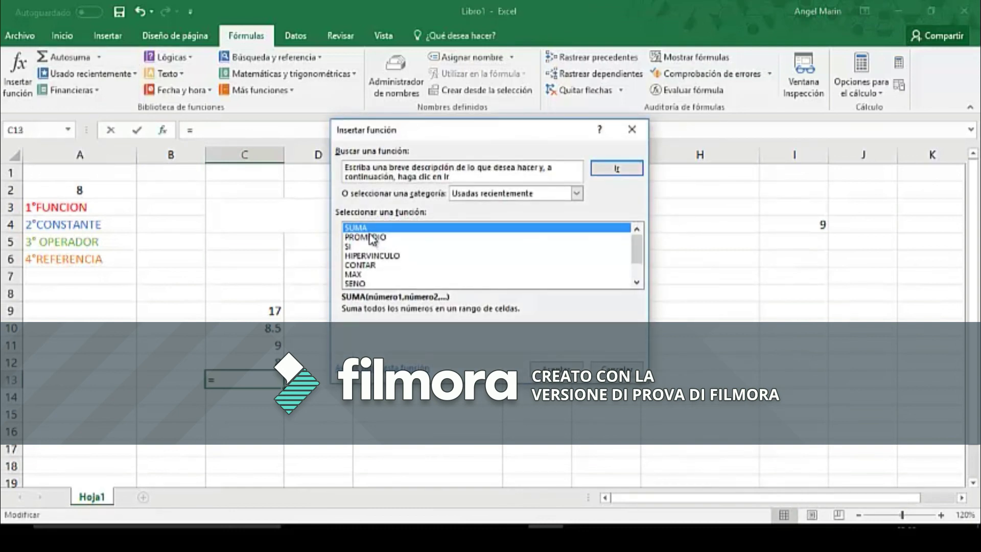
left_click(371, 247)
left_click(376, 256)
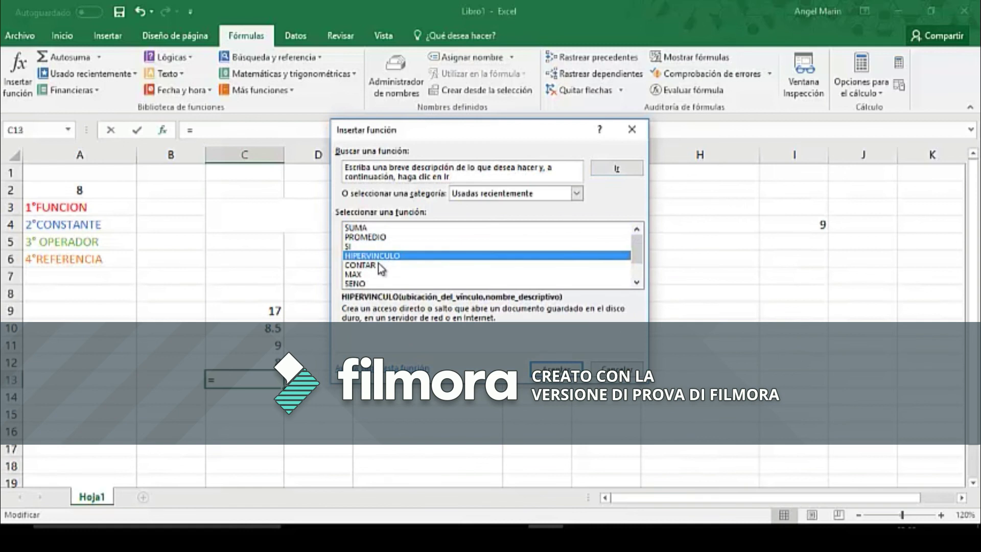
left_click(379, 266)
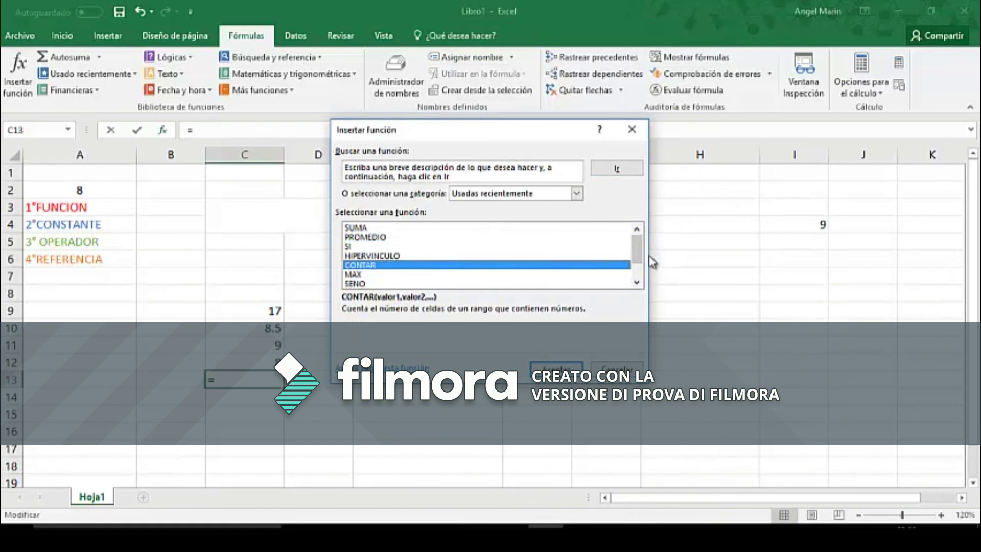
left_click(418, 283)
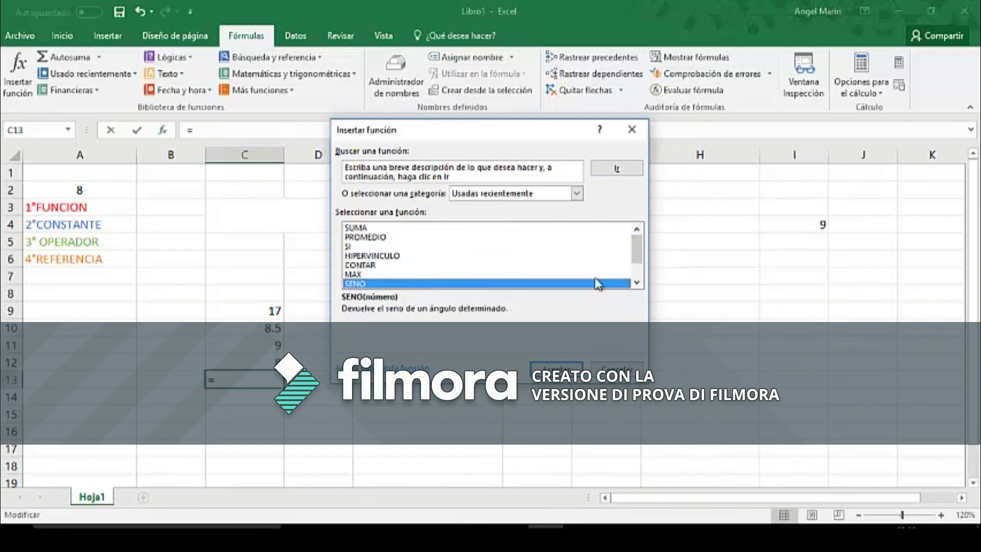
double_click(637, 283)
left_click(637, 283)
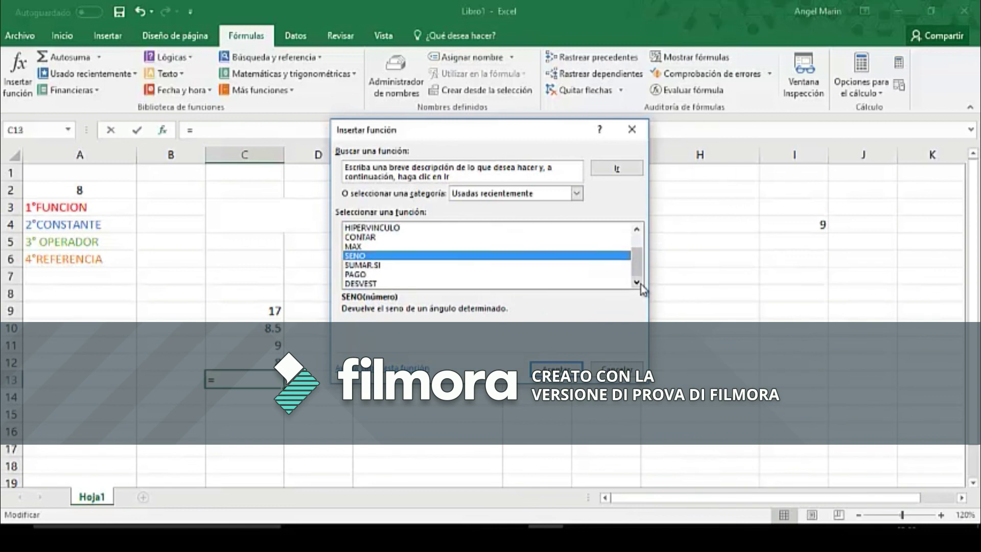